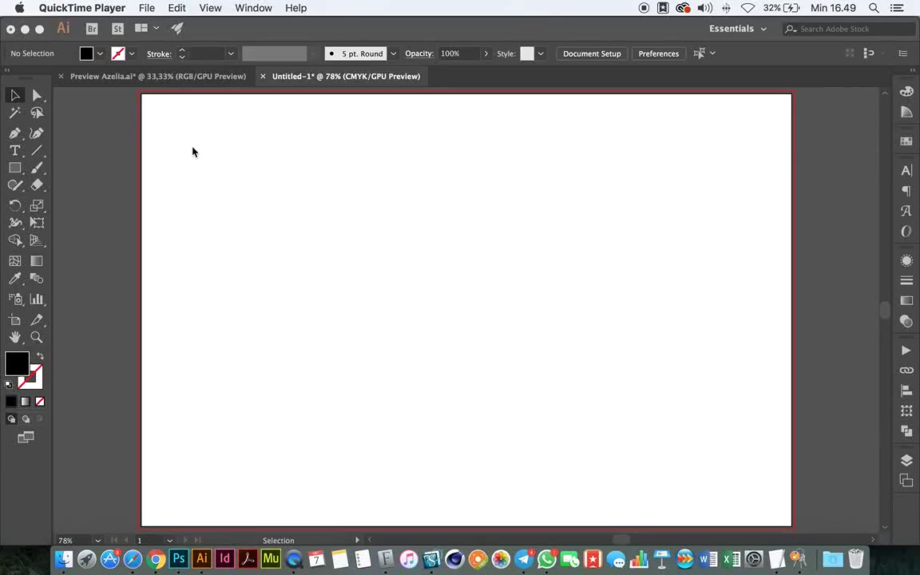
# Step: Bring Illustrator to the front and switch to the Type tool
pyautogui.click(381, 304)
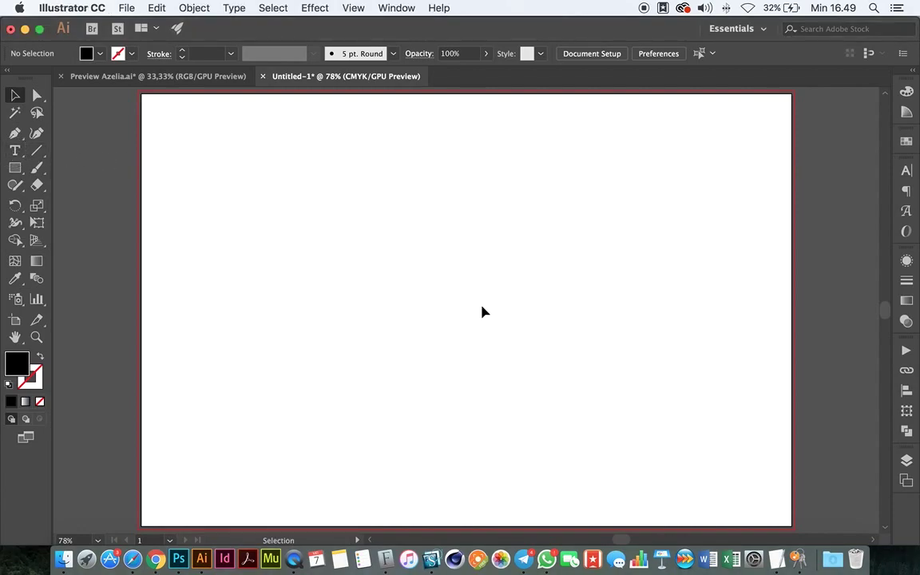
pyautogui.click(14, 150)
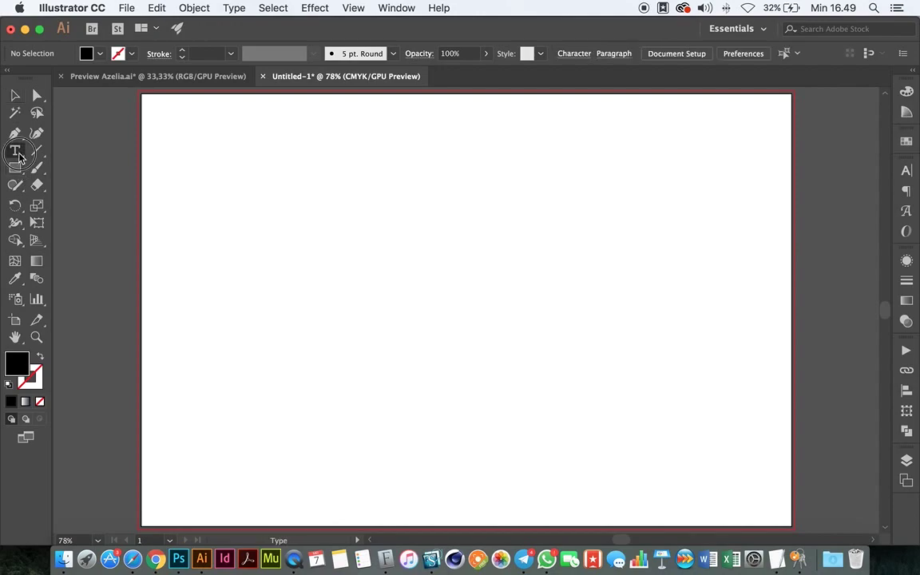
# Step: Type 'azalea' mid-artboard, scale it up large, and centre it on the artboard
pyautogui.click(428, 296)
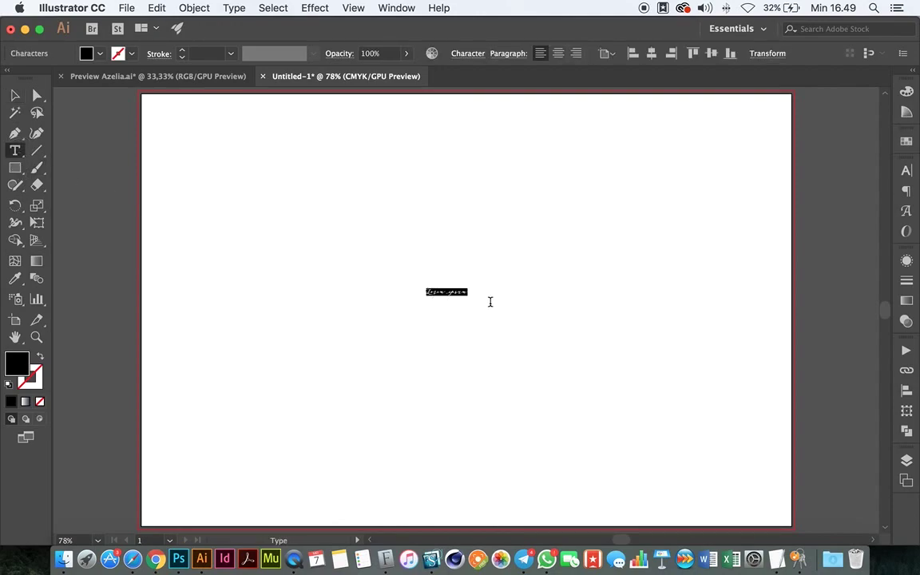
pyautogui.press('BackSpace')
pyautogui.write('ia')
pyautogui.press('Escape')
pyautogui.moveTo(447, 298); pyautogui.dragTo(580, 434)
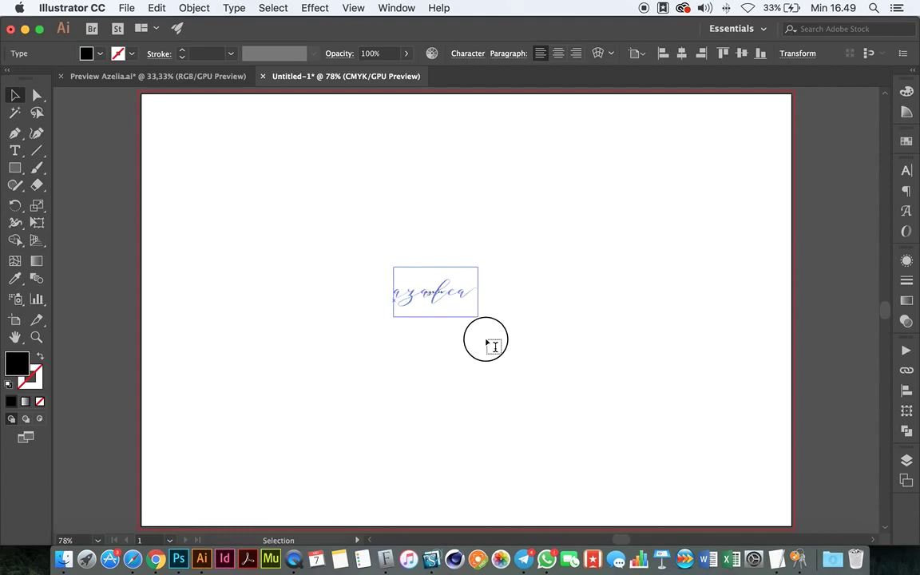
pyautogui.moveTo(473, 317); pyautogui.dragTo(523, 319)
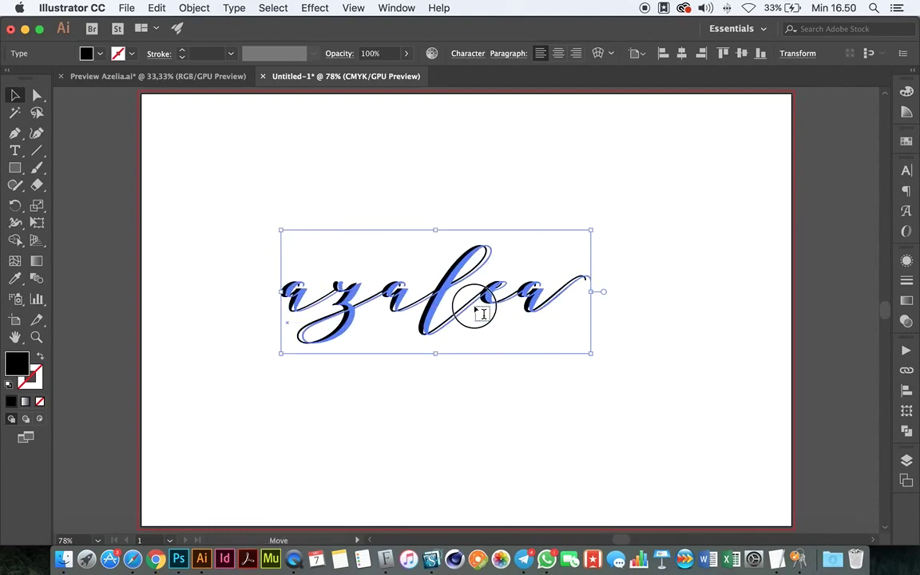
pyautogui.click(436, 423)
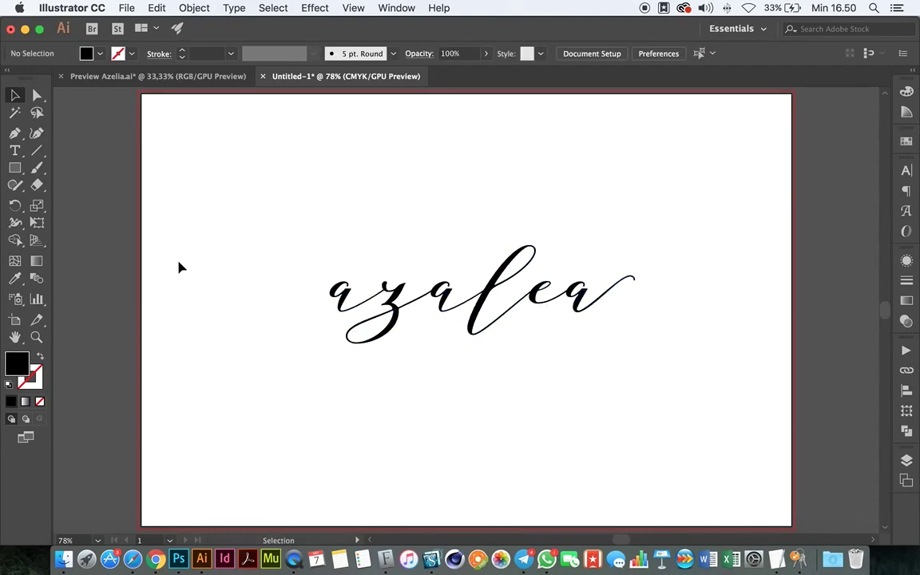
# Step: Open the Glyphs panel from the Window menu
pyautogui.click(397, 8)
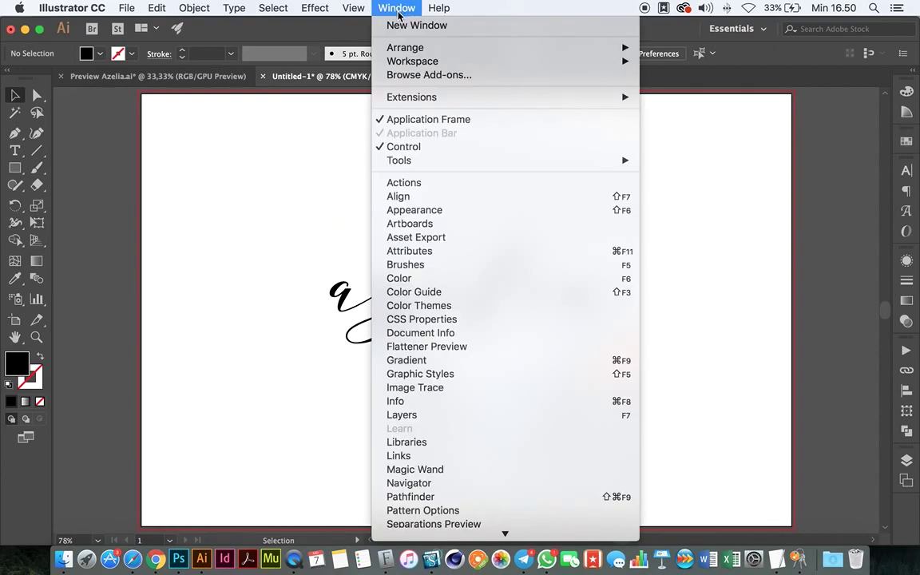
pyautogui.scroll(-3, 479, 383)
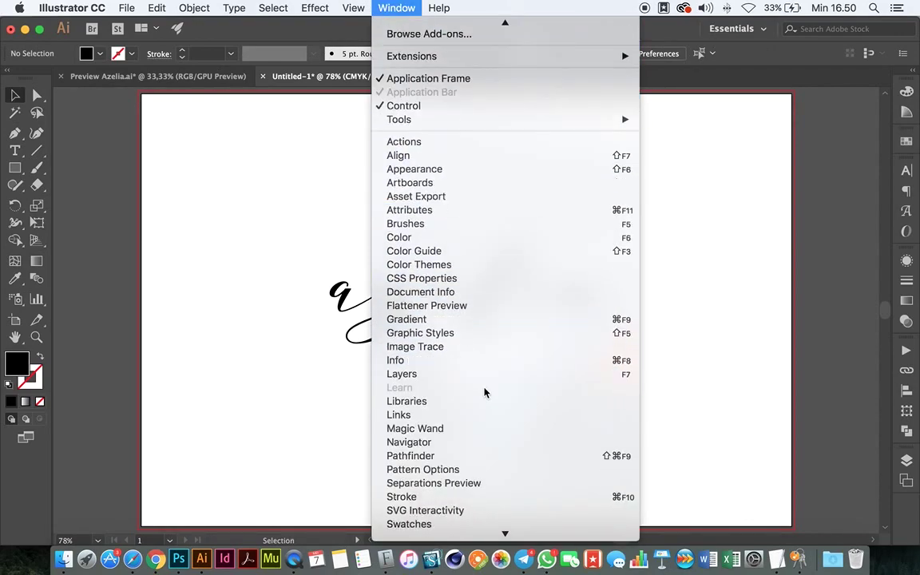
pyautogui.scroll(-3, 485, 391)
pyautogui.scroll(-5, 486, 390)
pyautogui.scroll(-3, 487, 393)
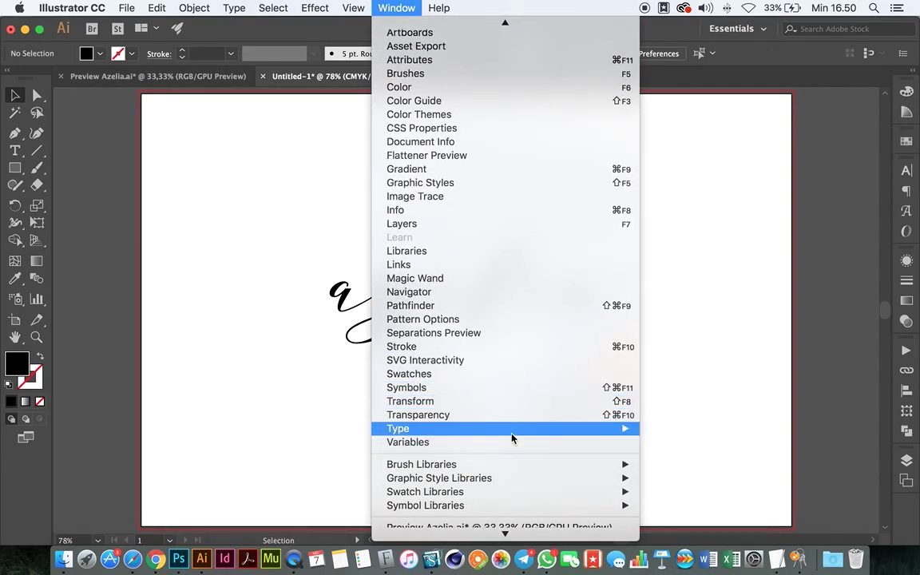
pyautogui.moveTo(398, 428)
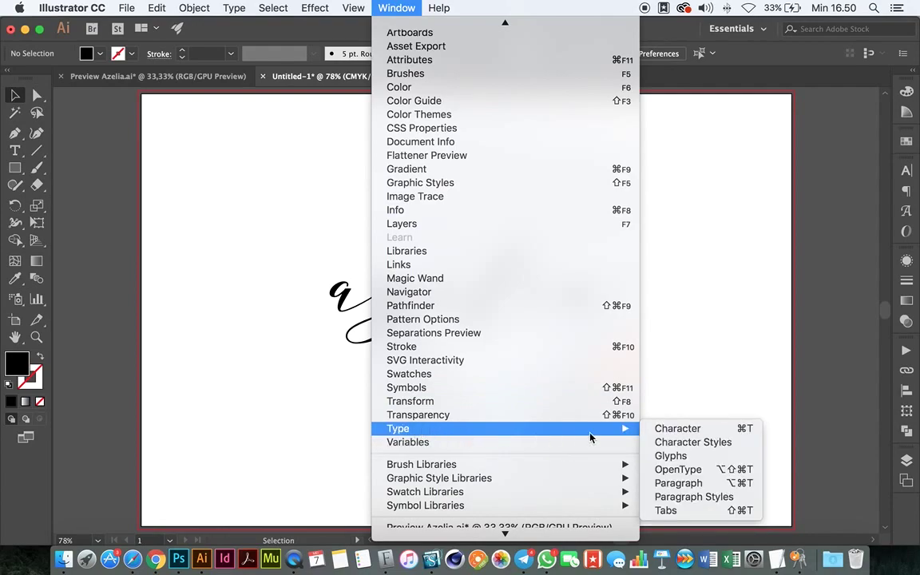
pyautogui.click(673, 457)
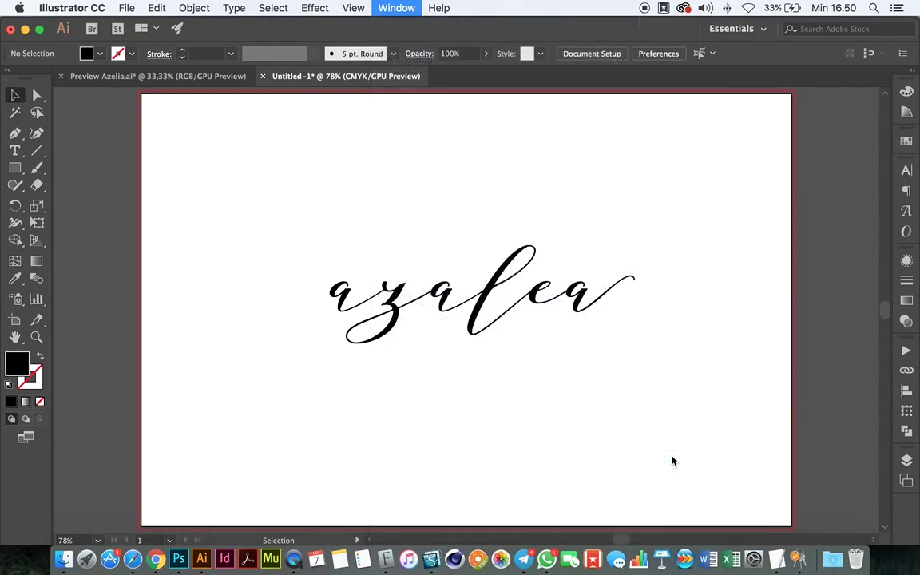
# Step: Move the azalea text toward the top-left and highlight its first a
pyautogui.click(419, 302)
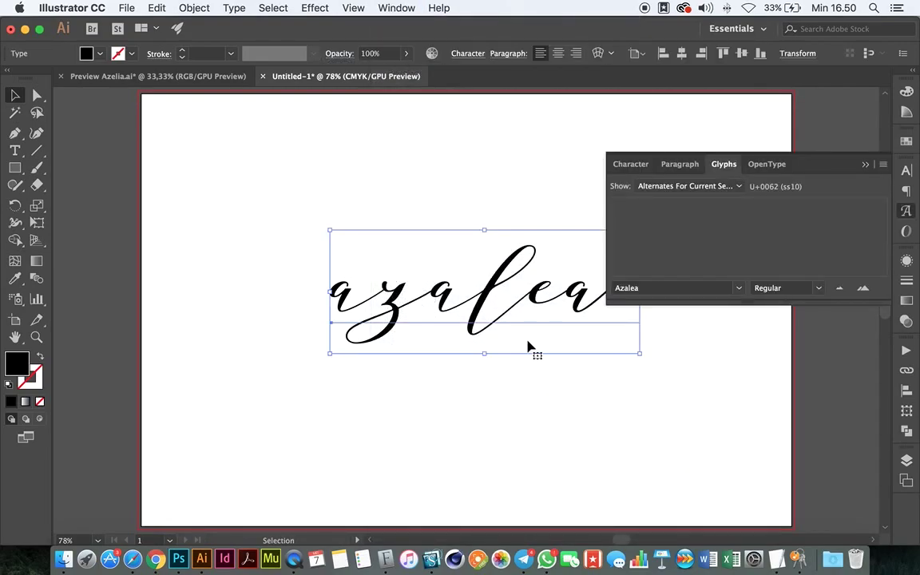
pyautogui.moveTo(525, 341); pyautogui.dragTo(424, 342)
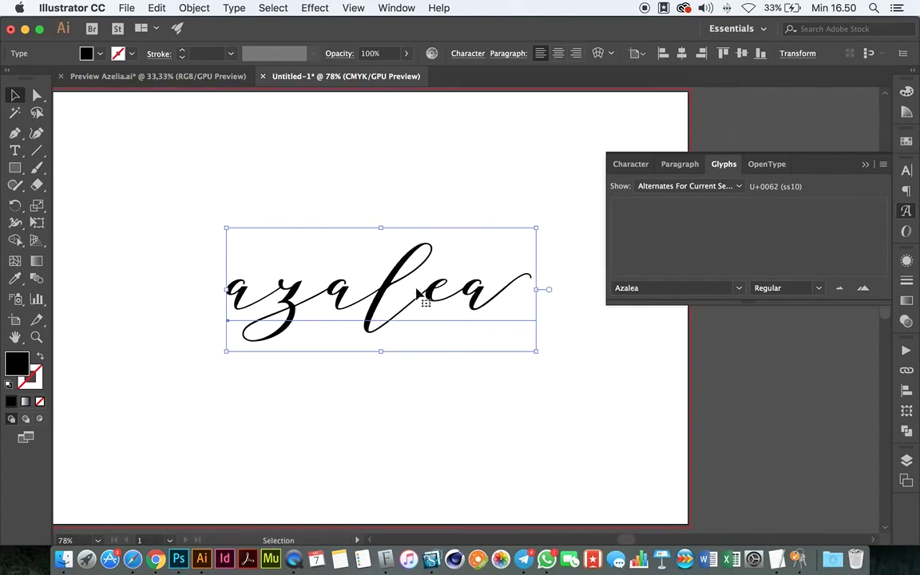
pyautogui.moveTo(392, 294)
pyautogui.mouseDown()
pyautogui.moveTo(256, 166)
pyautogui.moveTo(289, 174)
pyautogui.mouseUp()
pyautogui.press('t')
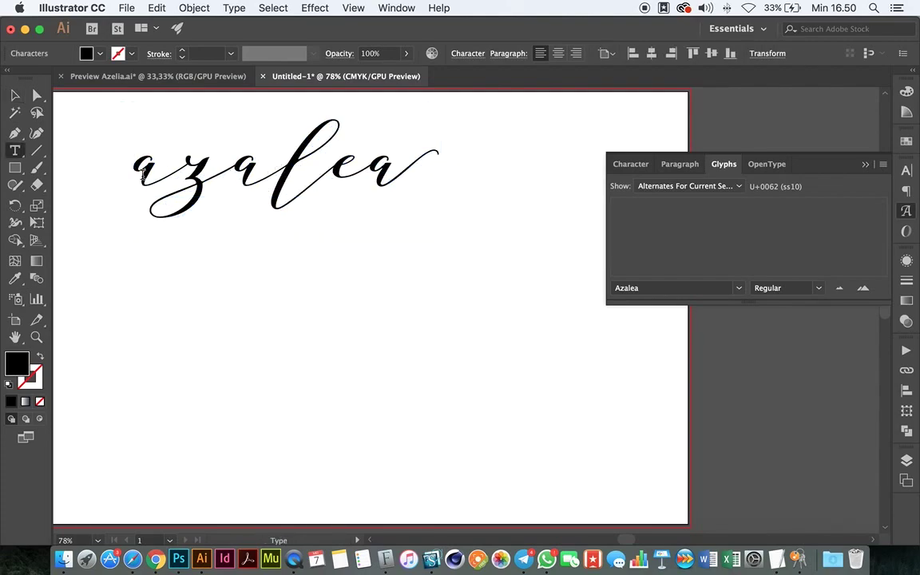
pyautogui.moveTo(120, 156); pyautogui.dragTo(174, 169)
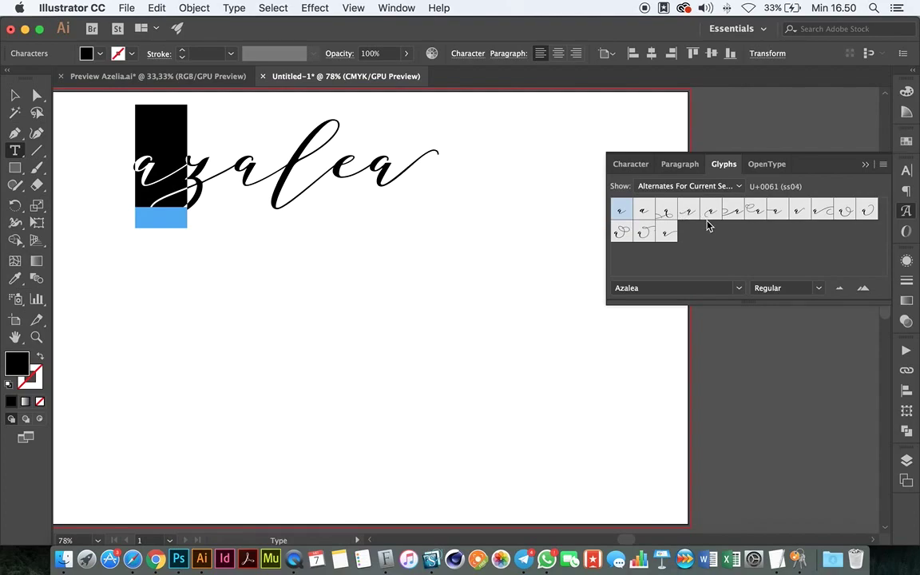
# Step: Give the z a swash alternate and the first a a wide looping swash
pyautogui.doubleClick(731, 212)
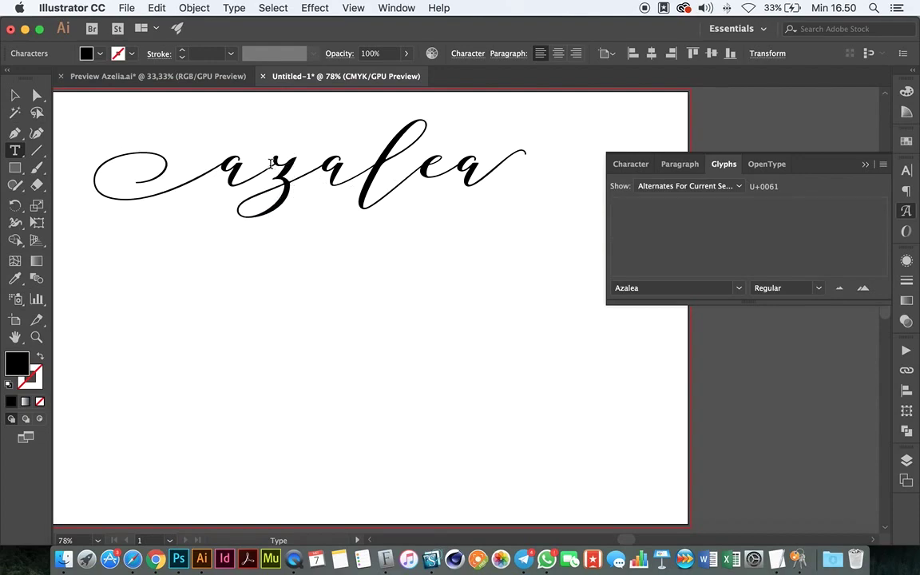
pyautogui.moveTo(275, 172); pyautogui.dragTo(308, 169)
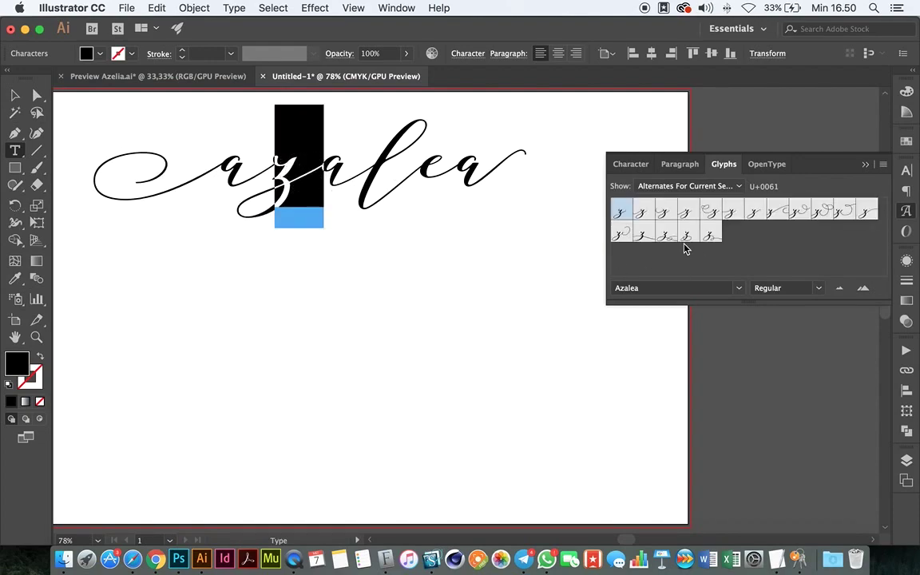
pyautogui.doubleClick(644, 236)
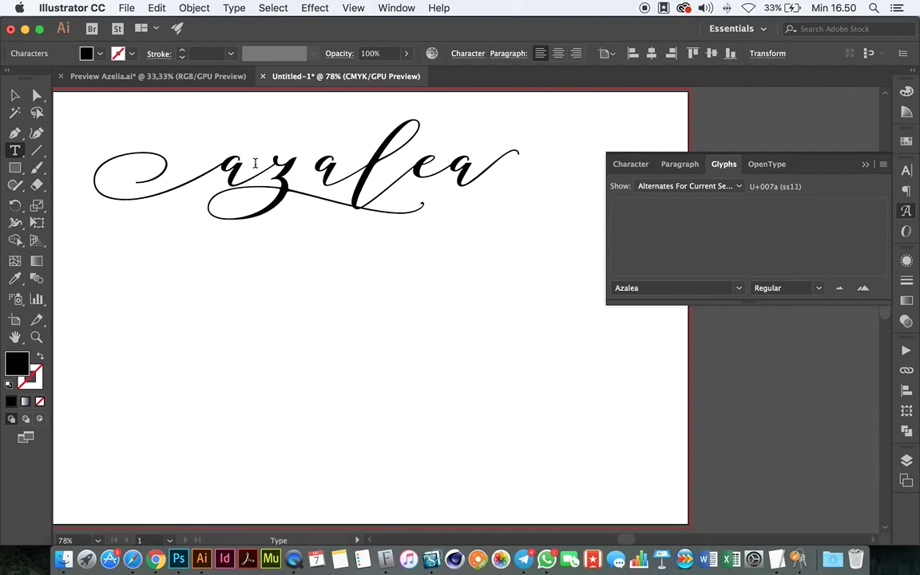
pyautogui.moveTo(233, 152); pyautogui.dragTo(180, 155)
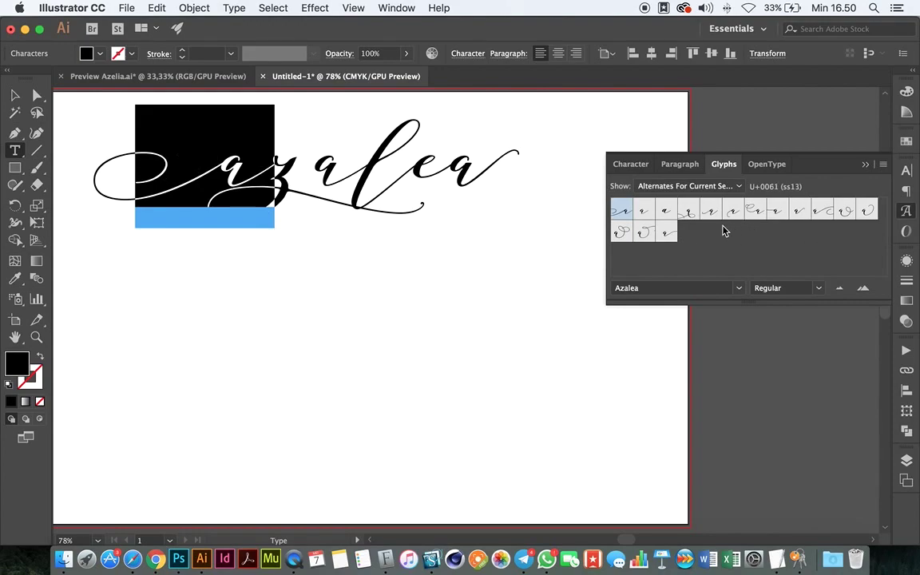
pyautogui.doubleClick(695, 216)
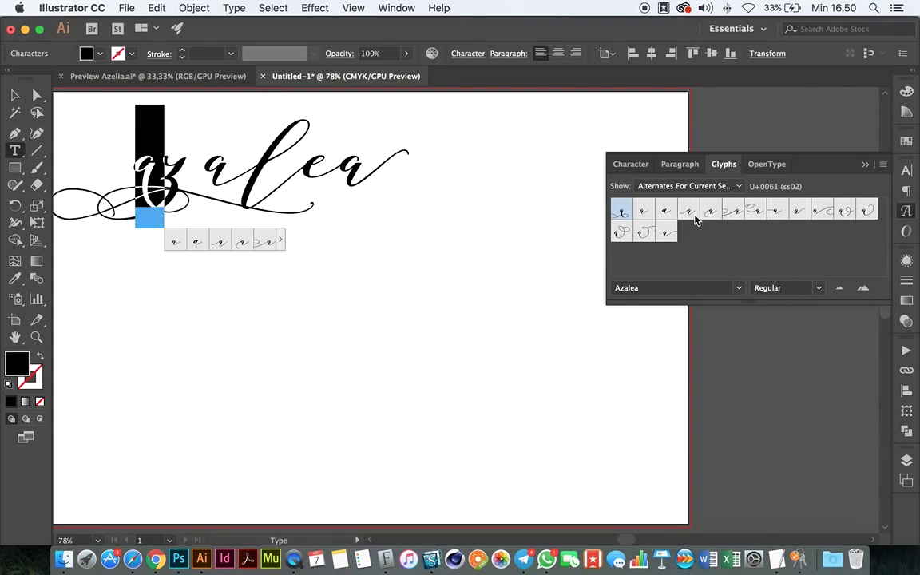
pyautogui.doubleClick(716, 214)
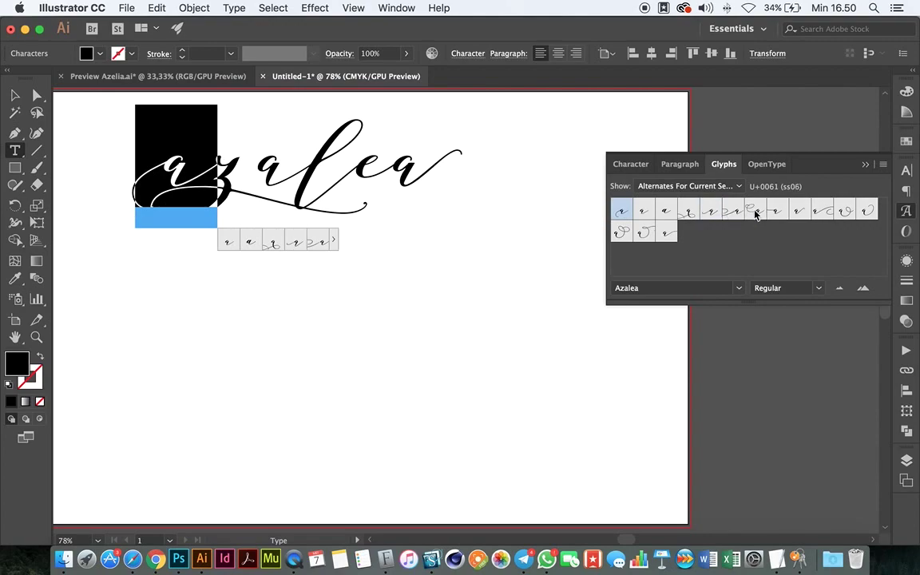
pyautogui.doubleClick(755, 213)
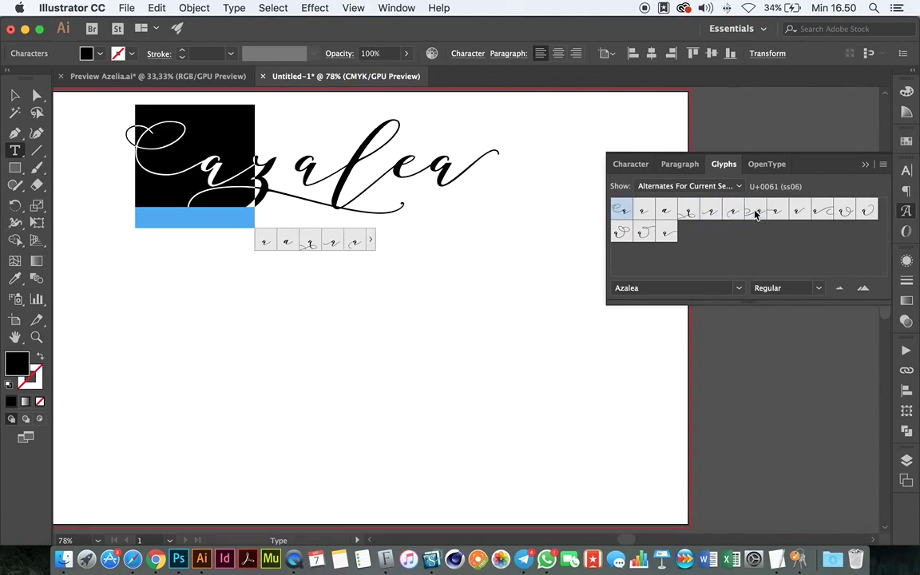
pyautogui.click(279, 155)
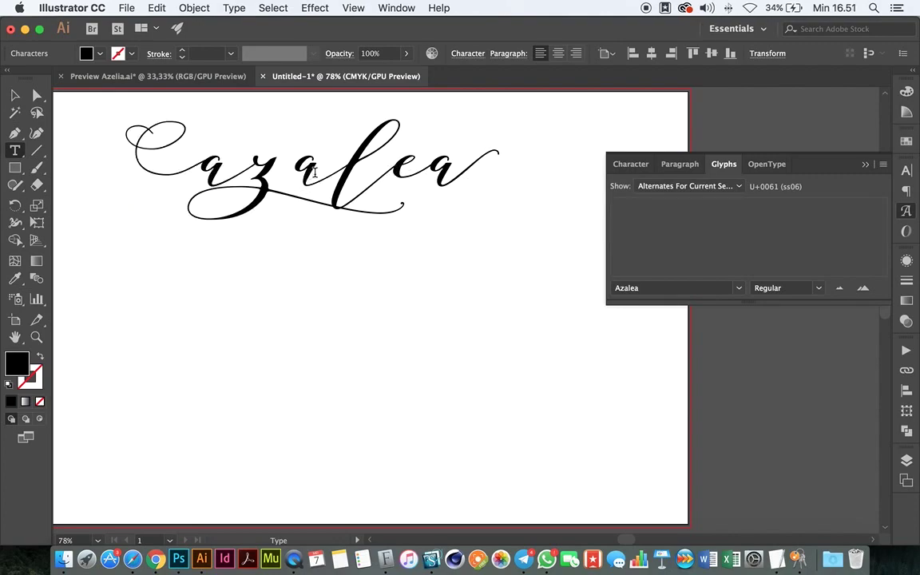
# Step: Swap the l and final a for looped alternates, then select the whole azalea object
pyautogui.moveTo(349, 163); pyautogui.dragTo(397, 164)
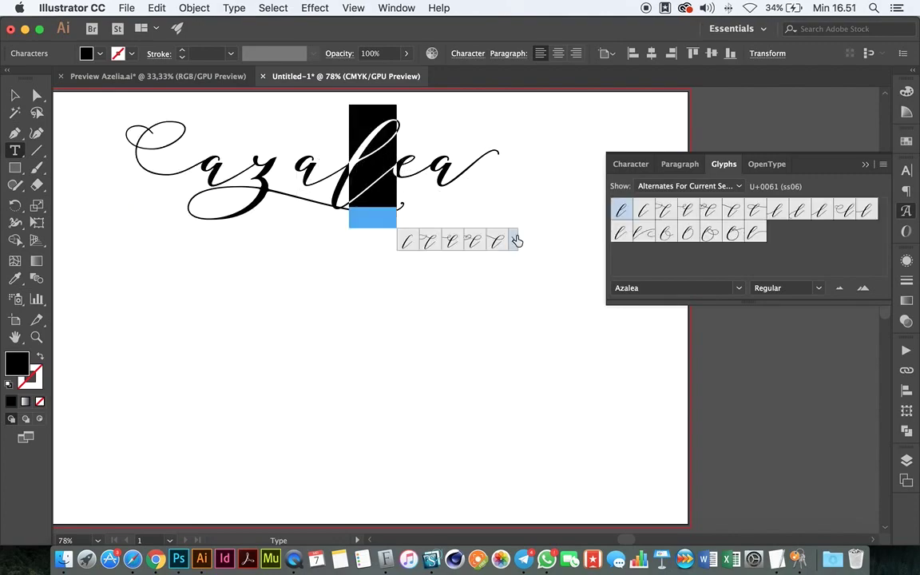
pyautogui.doubleClick(621, 209)
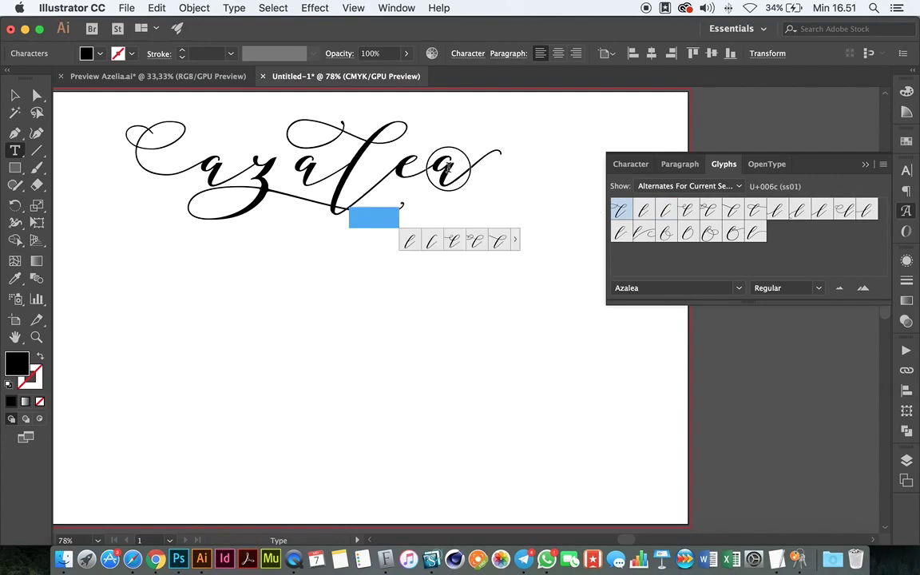
pyautogui.moveTo(436, 169); pyautogui.dragTo(489, 173)
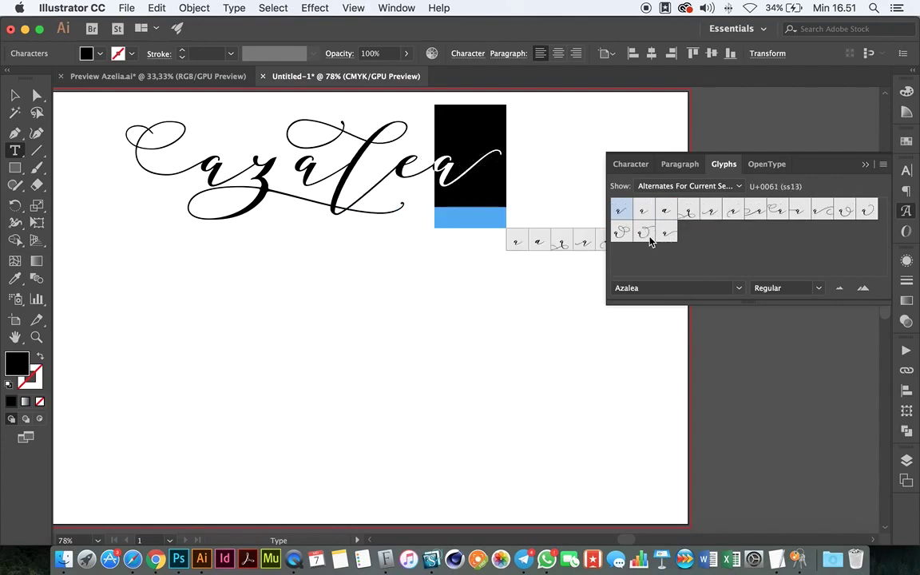
pyautogui.doubleClick(627, 235)
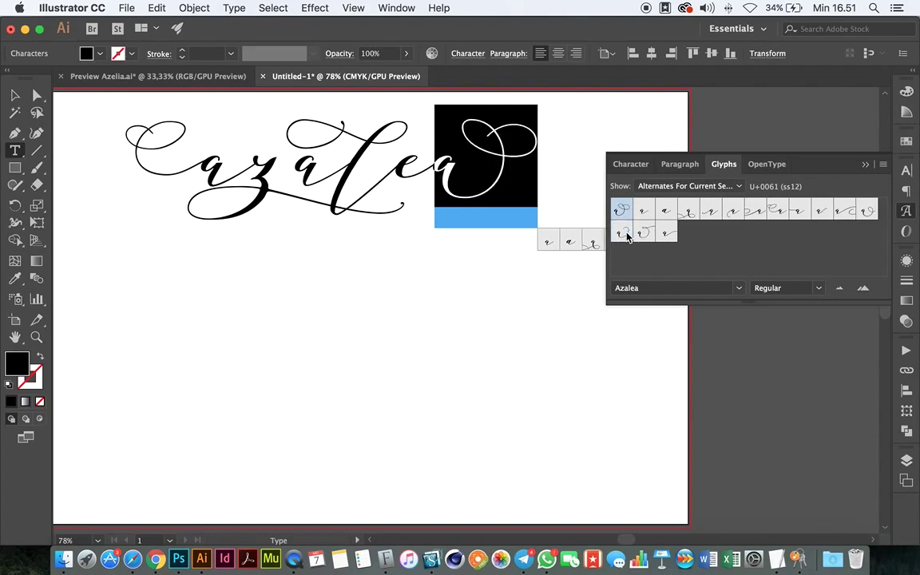
pyautogui.doubleClick(644, 233)
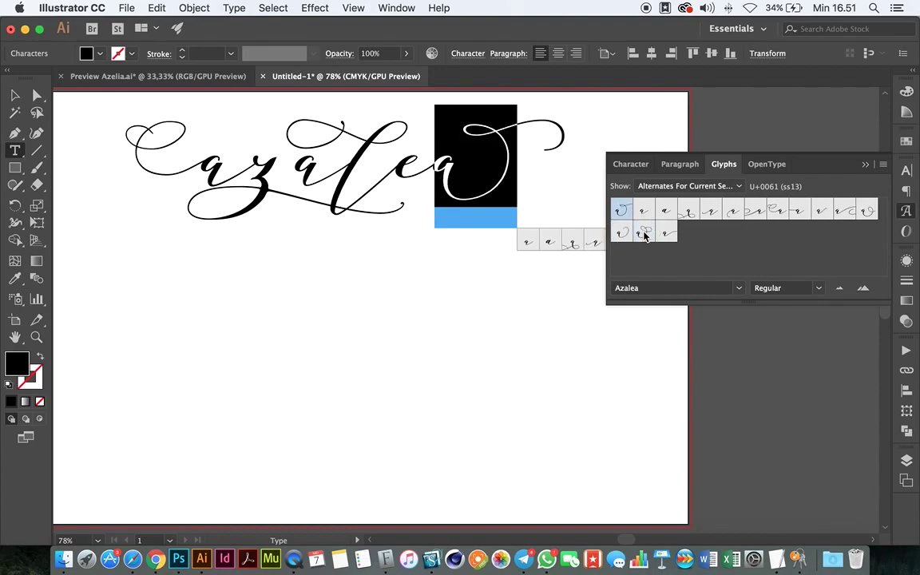
pyautogui.click(335, 266)
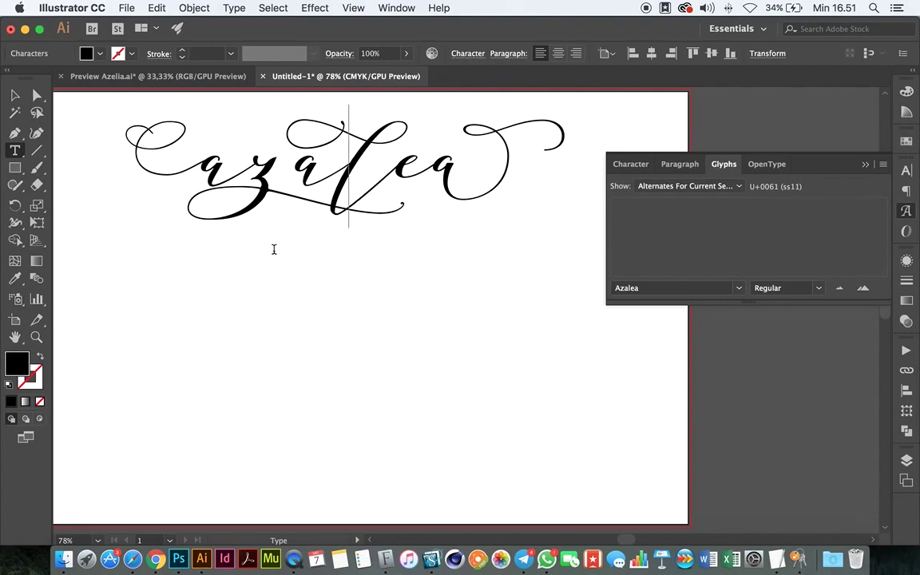
pyautogui.click(13, 96)
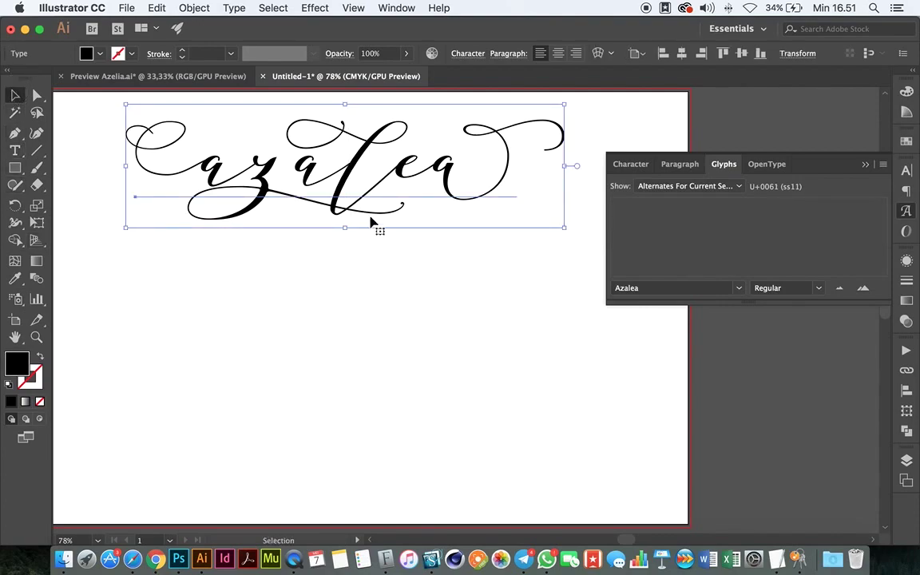
# Step: Duplicate azalea below the original, highlight the copy's first letter, and open the glyph Show list
pyautogui.moveTo(366, 196); pyautogui.dragTo(361, 359)
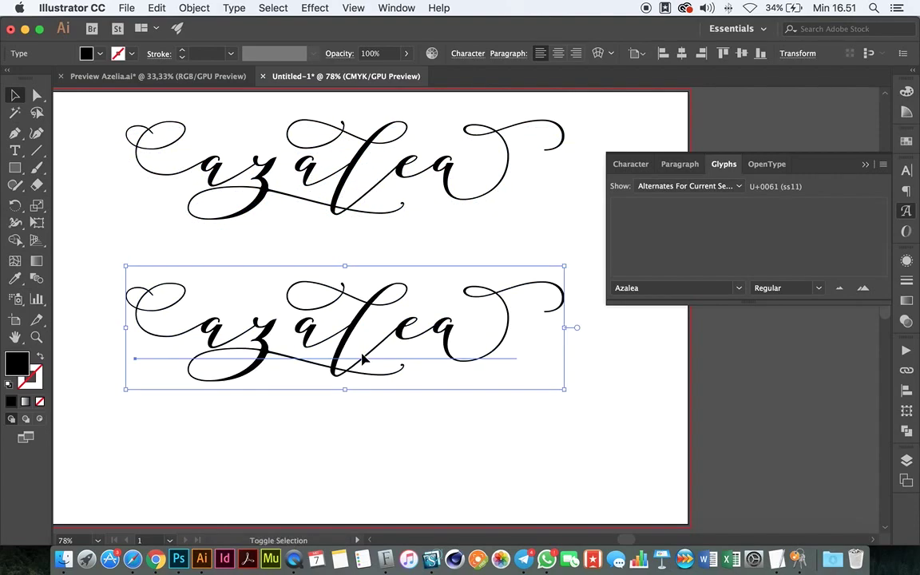
pyautogui.press('t')
pyautogui.click(256, 345)
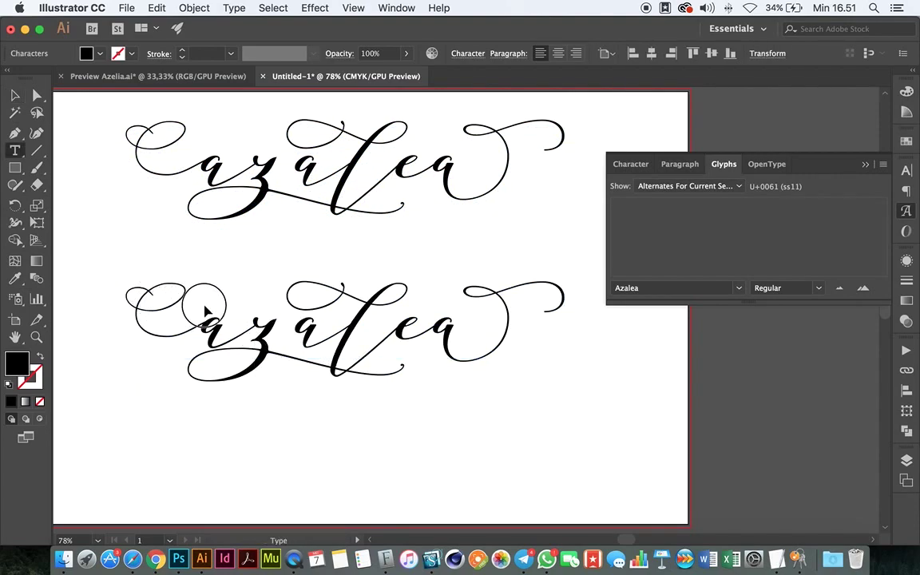
pyautogui.hotkey('shift', 'Left')
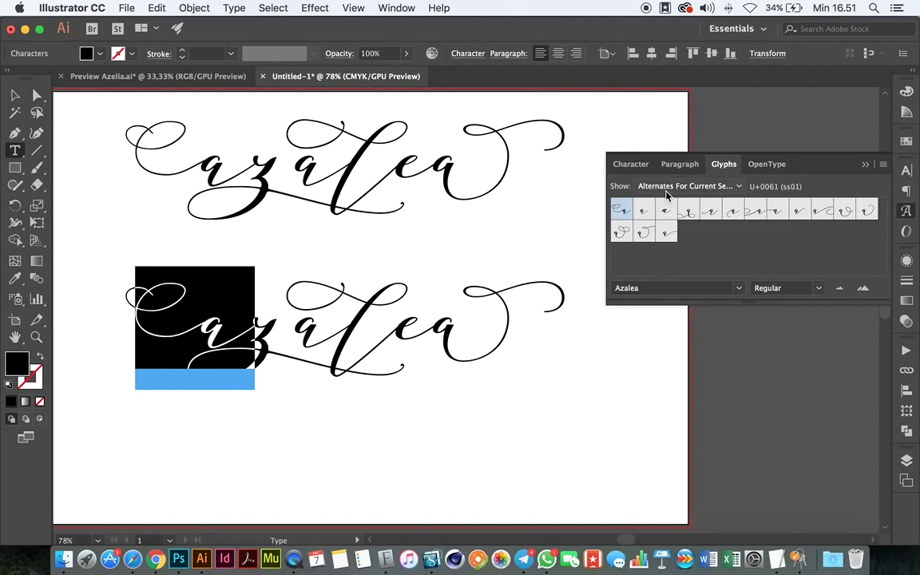
pyautogui.click(673, 187)
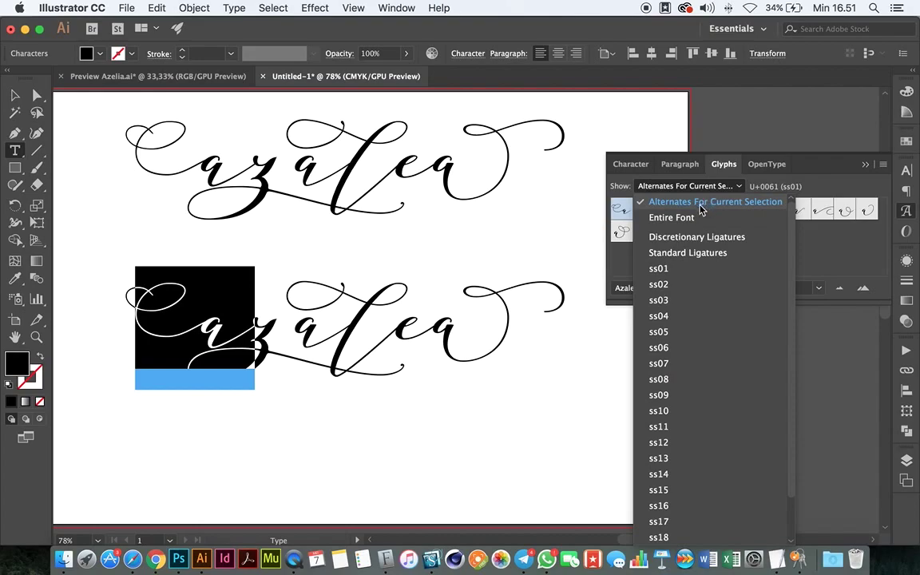
# Step: Show the entire font, enlarge the Glyphs panel, and insert a swash capital A
pyautogui.click(671, 217)
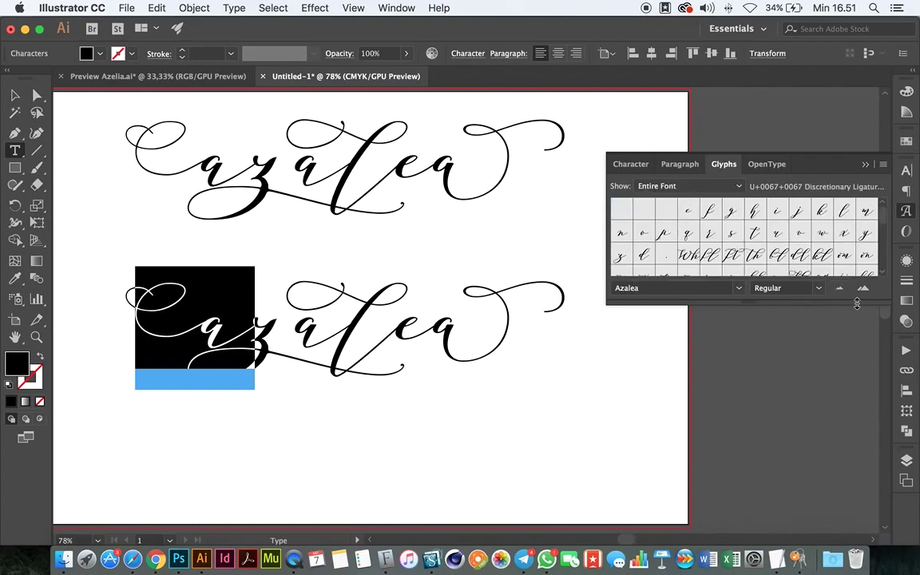
pyautogui.moveTo(857, 303); pyautogui.dragTo(857, 532)
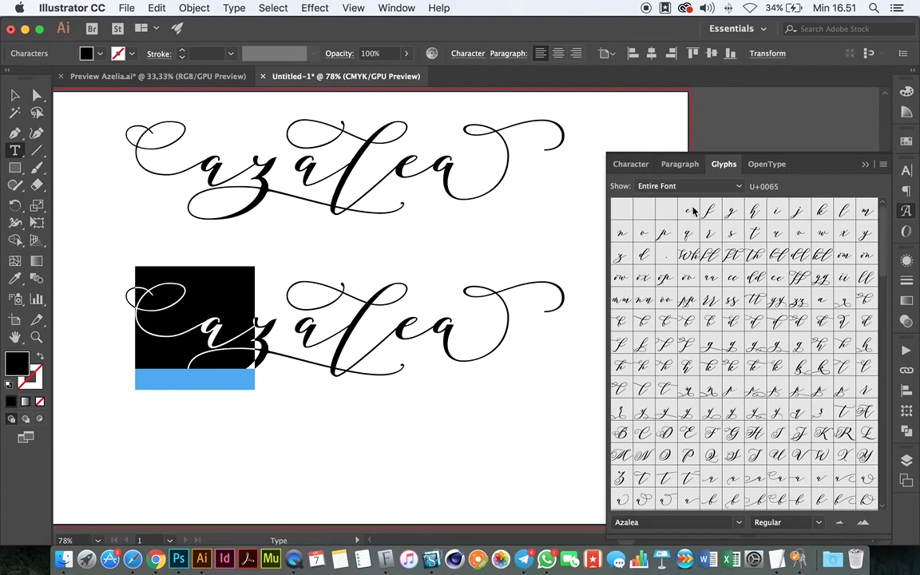
pyautogui.write('A')
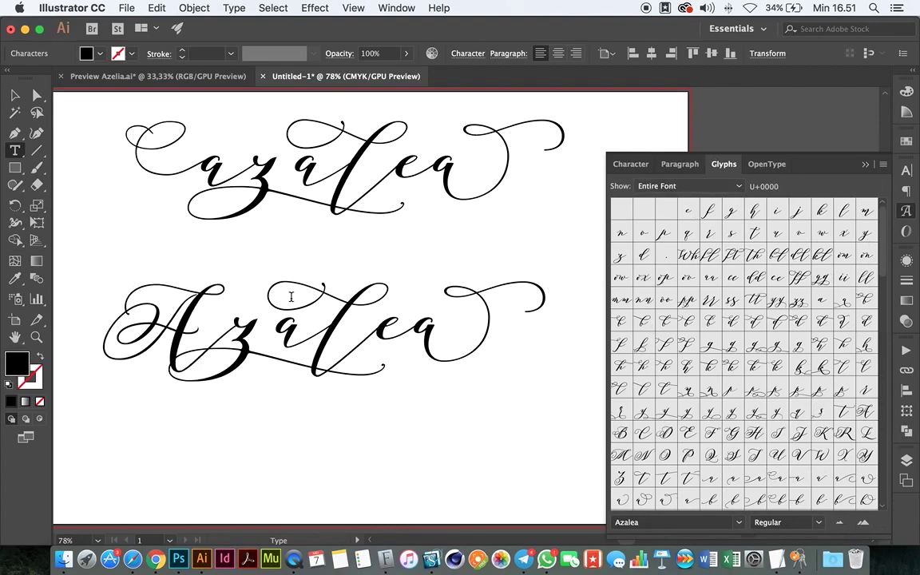
pyautogui.moveTo(233, 288); pyautogui.dragTo(136, 287)
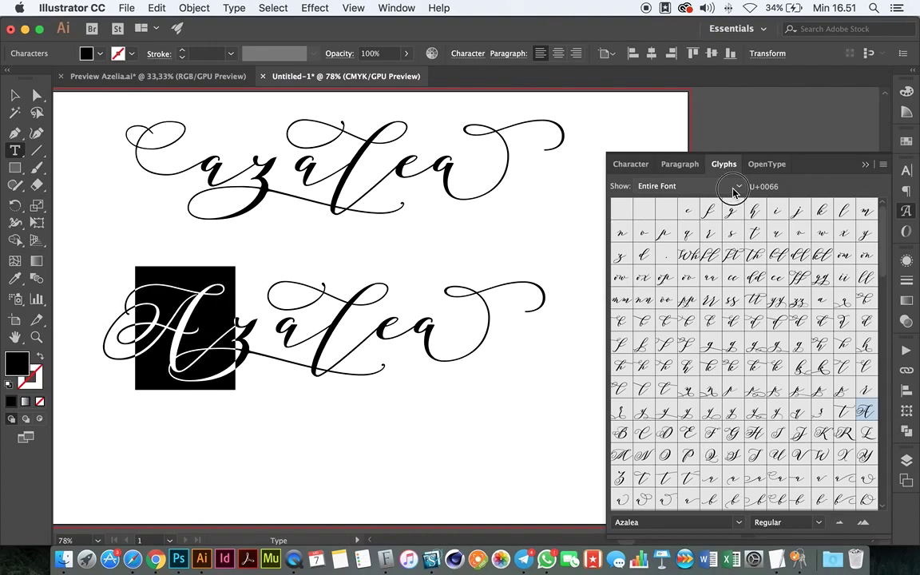
# Step: Replace the swash capital A with a plain lowercase a and reselect it
pyautogui.click(734, 190)
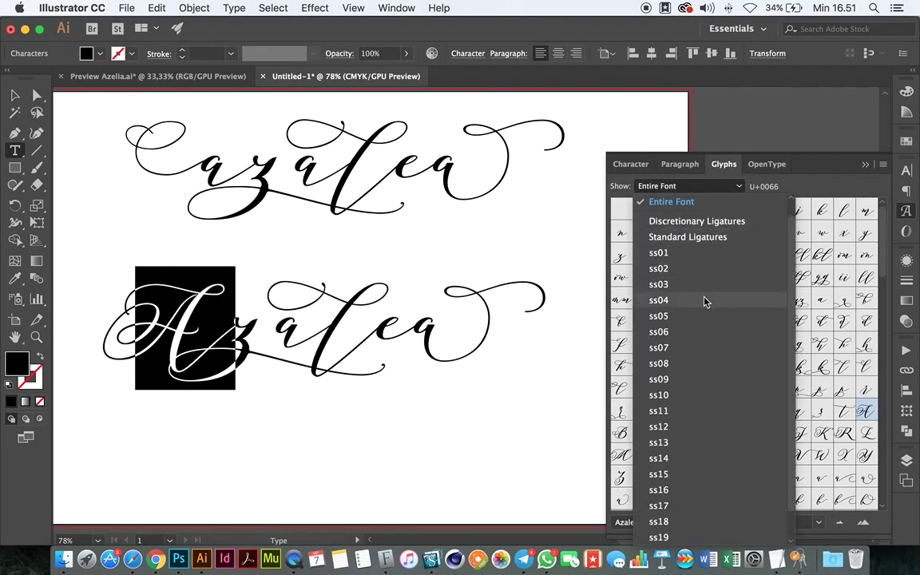
pyautogui.click(168, 290)
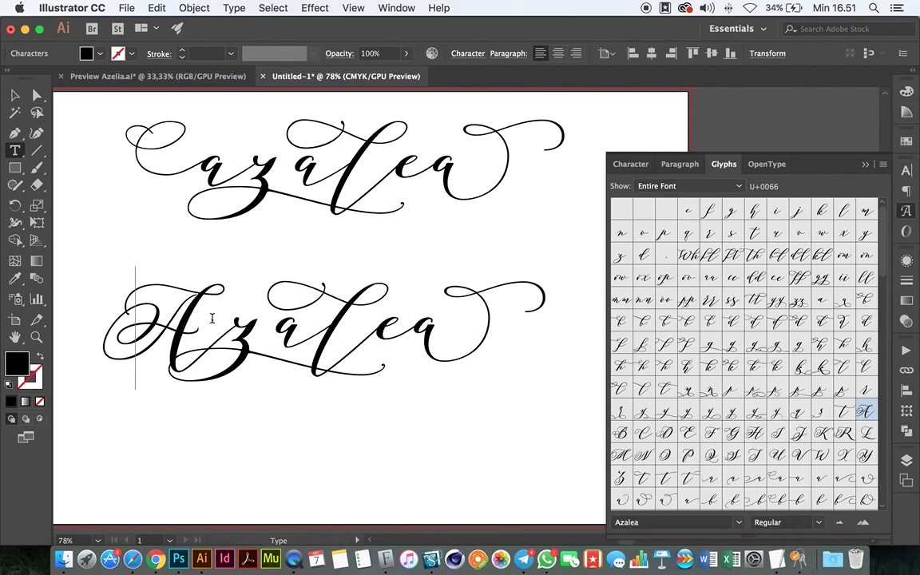
pyautogui.moveTo(211, 318); pyautogui.dragTo(130, 314)
pyautogui.write('a')
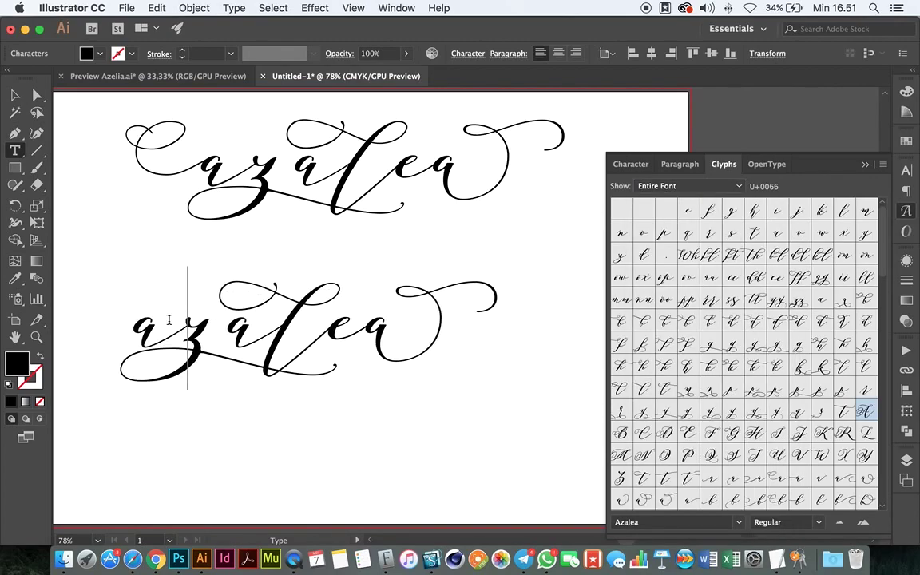
pyautogui.moveTo(186, 316); pyautogui.dragTo(100, 320)
pyautogui.click(675, 187)
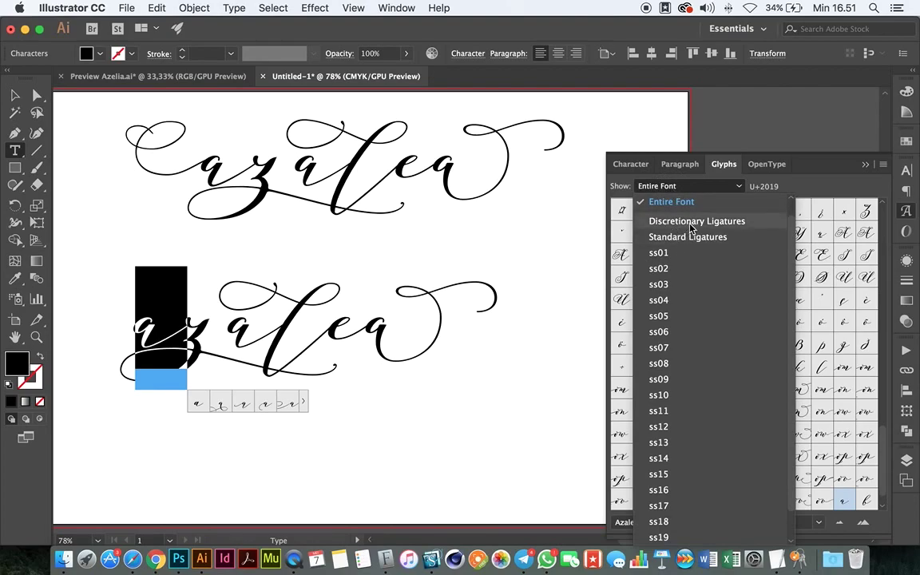
pyautogui.scroll(-2, 688, 226)
pyautogui.scroll(3, 688, 227)
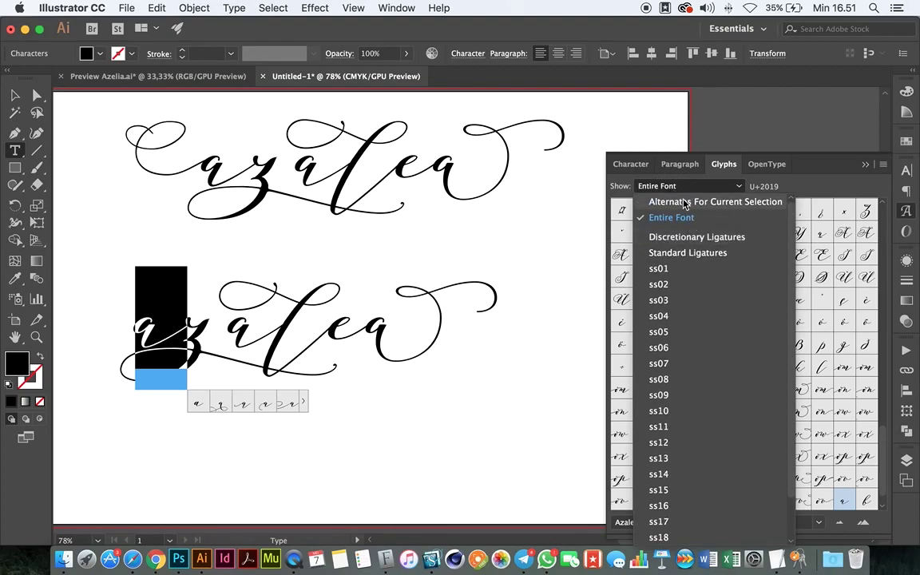
# Step: Show Alternates For Current Selection, delete 'zalea', and select the remaining a
pyautogui.click(683, 202)
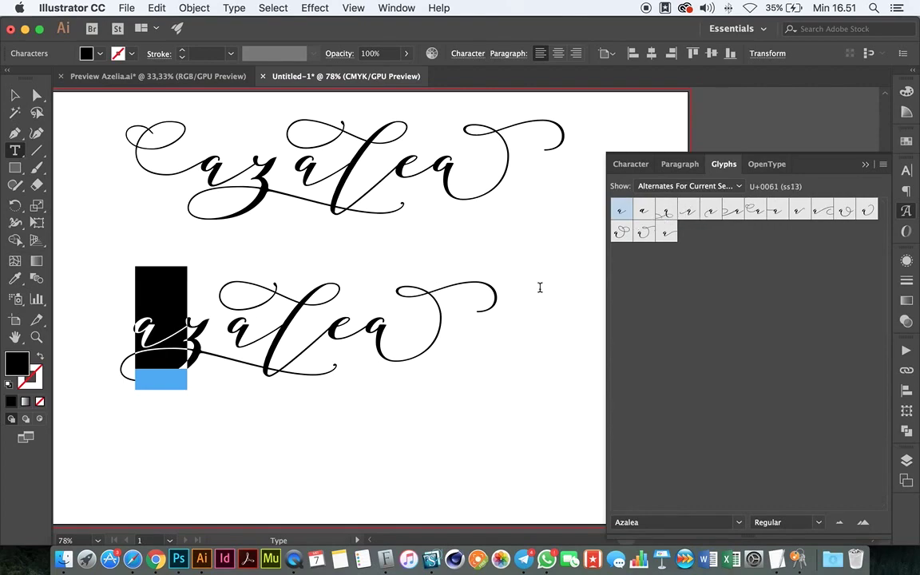
pyautogui.click(332, 327)
pyautogui.moveTo(189, 327); pyautogui.dragTo(546, 331)
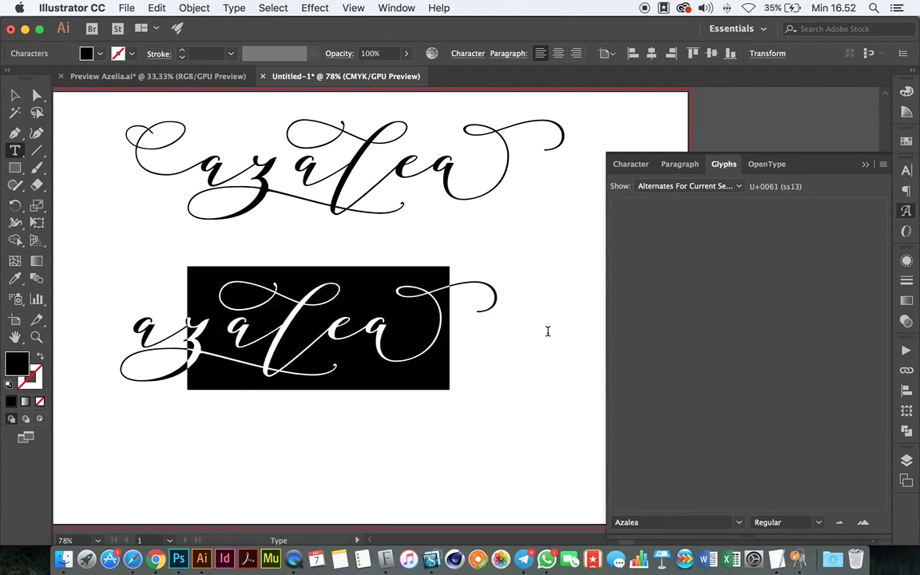
pyautogui.press('BackSpace')
pyautogui.moveTo(94, 278); pyautogui.dragTo(189, 286)
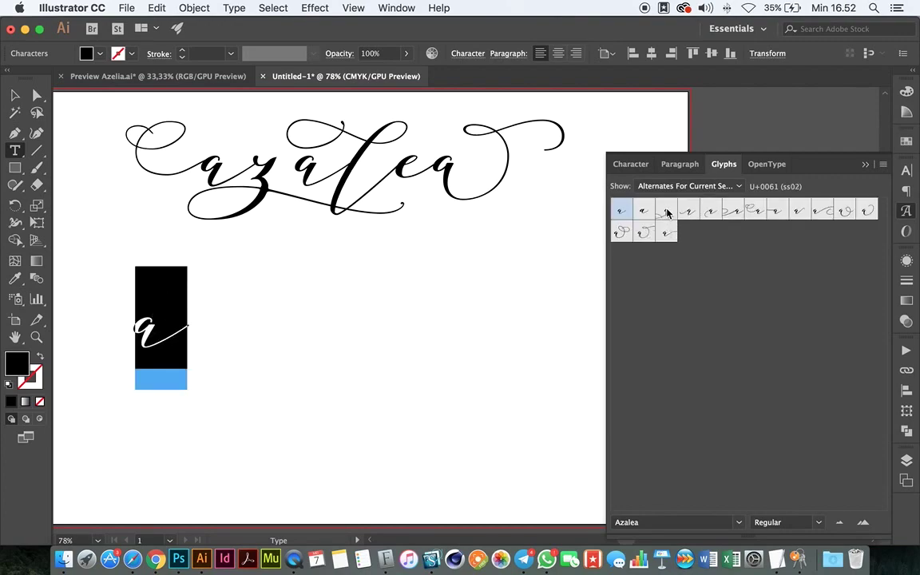
# Step: Try the lone a in successive swash alternates up through ss07
pyautogui.doubleClick(667, 212)
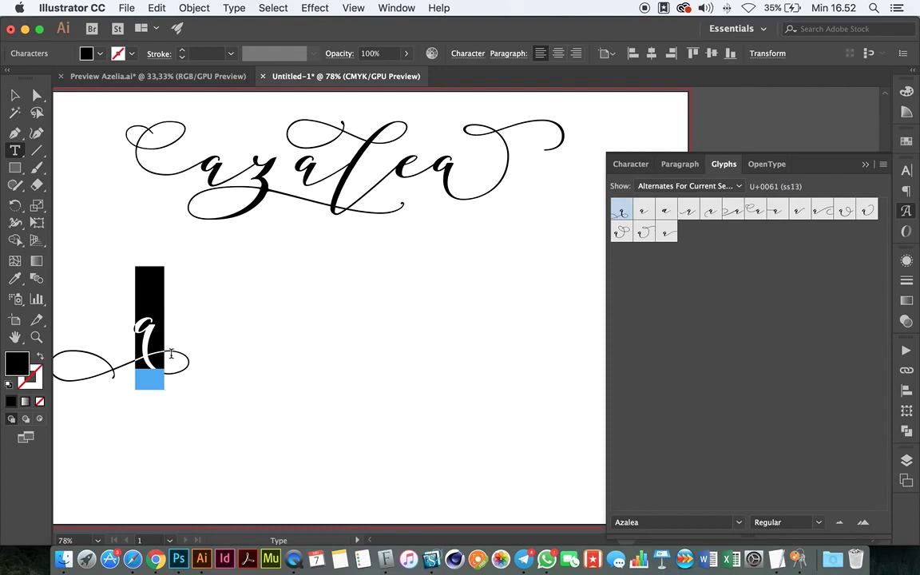
pyautogui.doubleClick(689, 211)
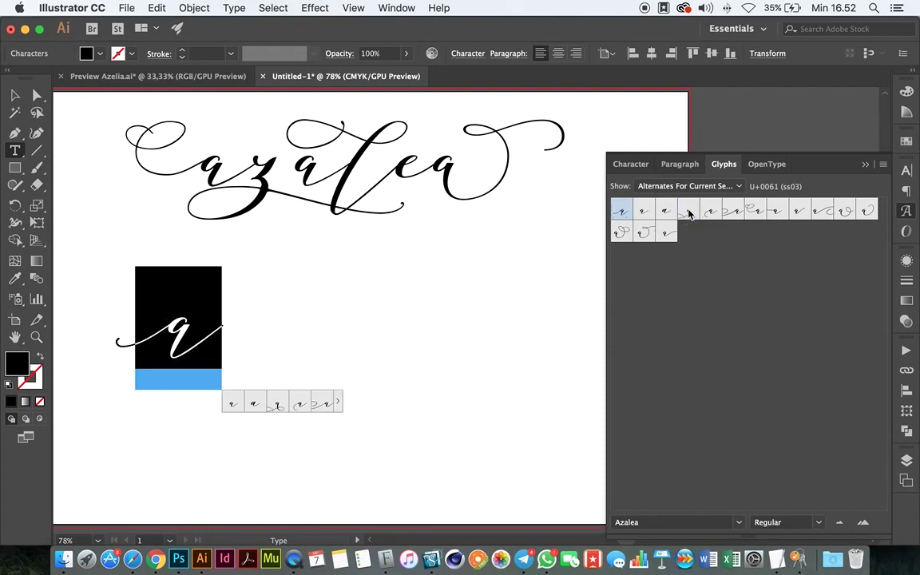
pyautogui.doubleClick(709, 212)
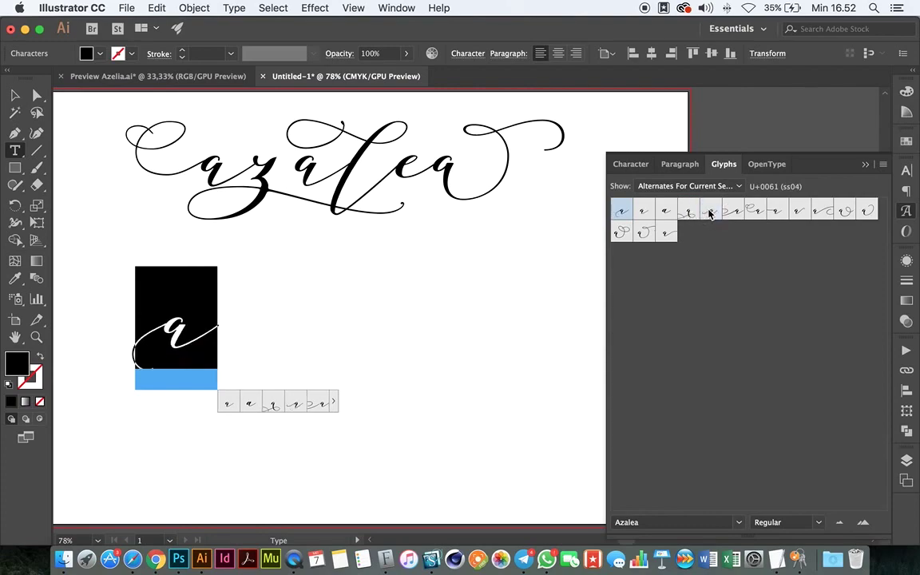
pyautogui.doubleClick(730, 212)
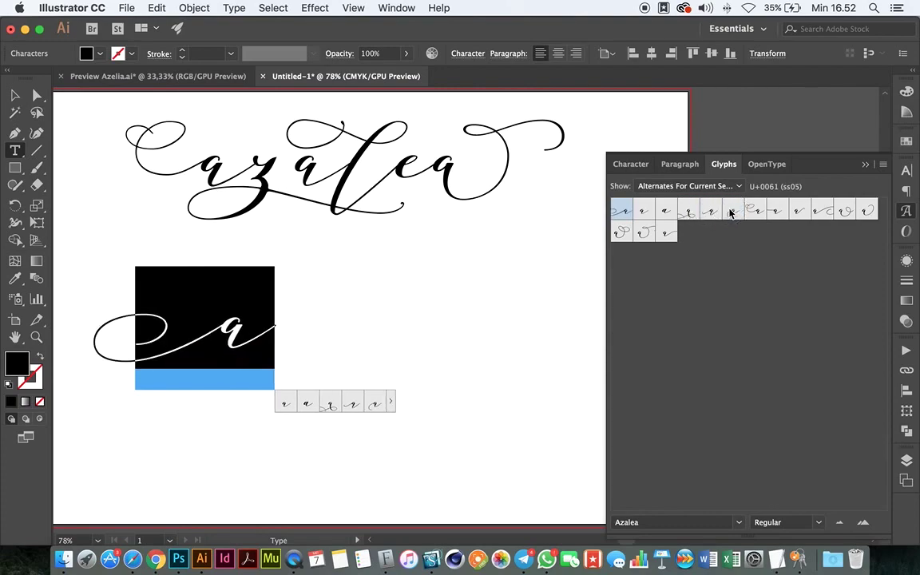
pyautogui.doubleClick(752, 211)
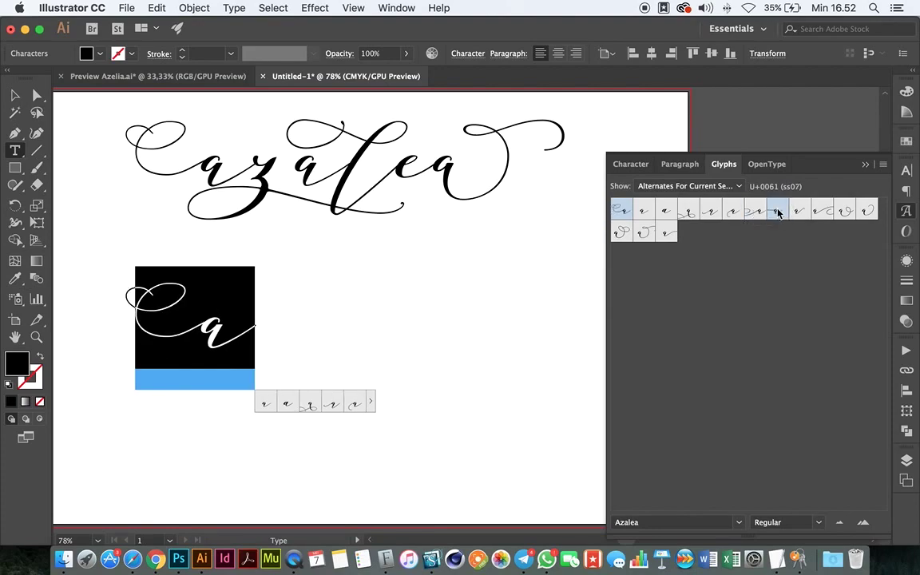
pyautogui.doubleClick(776, 212)
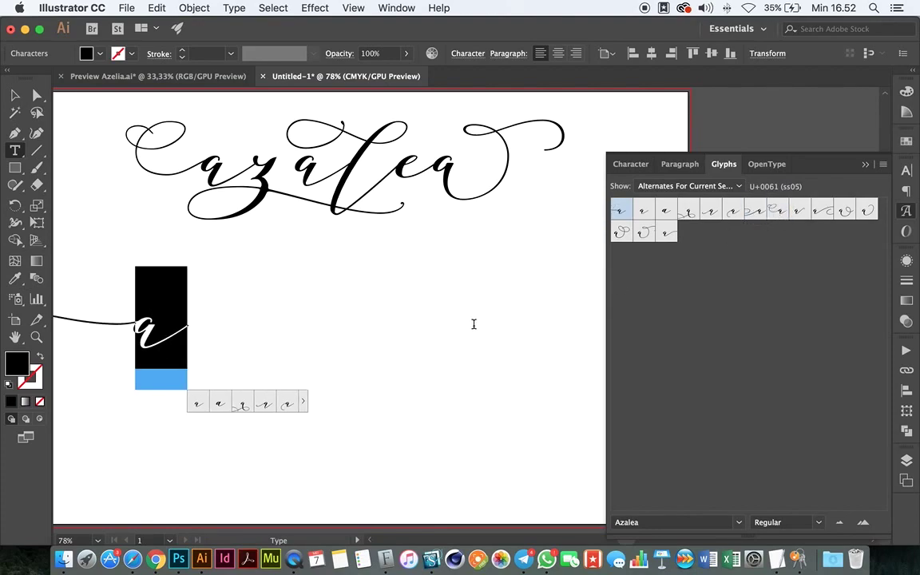
pyautogui.hscroll(-5, 474, 324)
pyautogui.hscroll(-5, 473, 323)
pyautogui.hscroll(-2, 473, 323)
pyautogui.hscroll(-3, 474, 324)
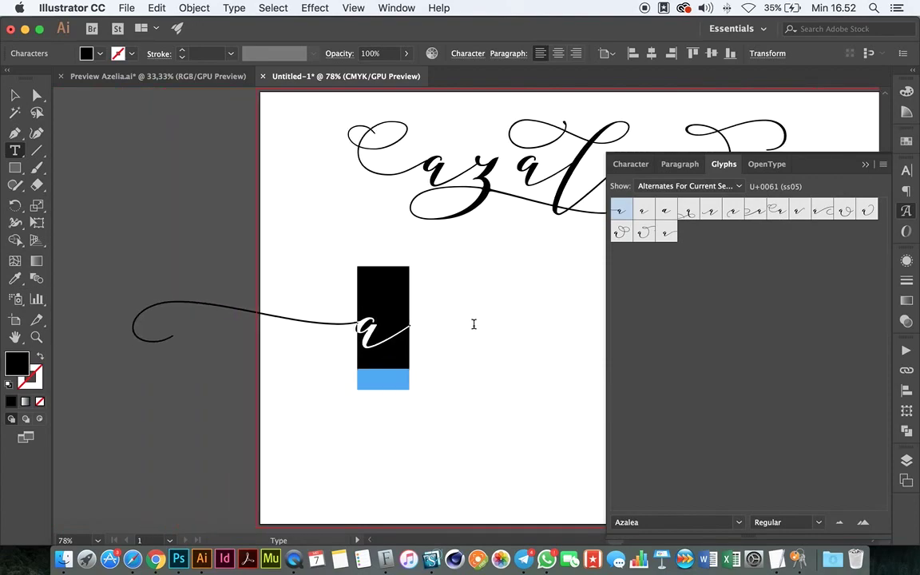
pyautogui.hscroll(1, 474, 324)
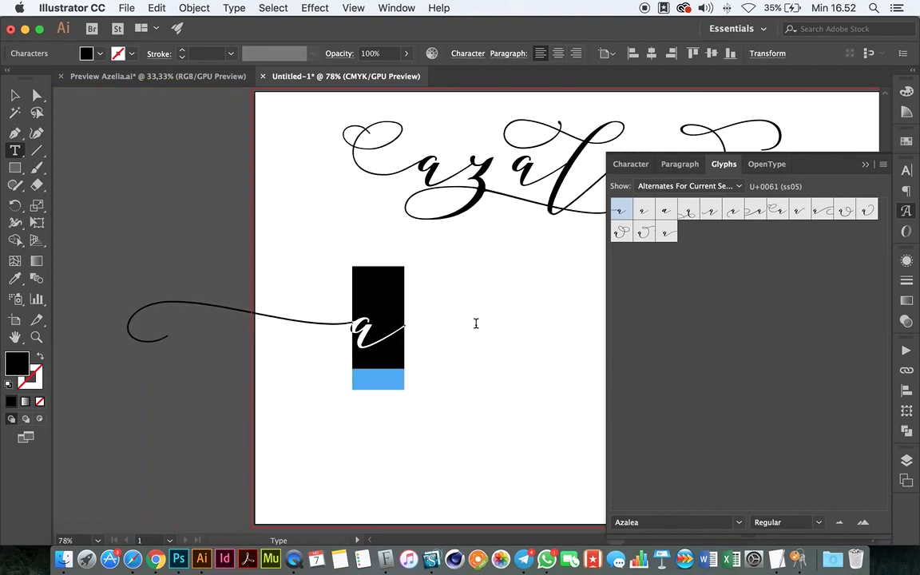
pyautogui.hscroll(4, 475, 323)
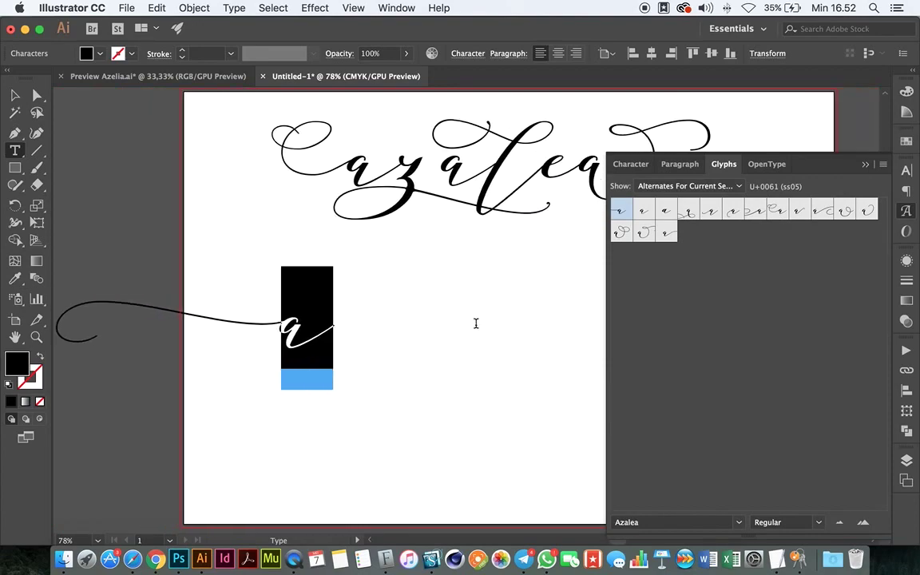
# Step: Try alternates ss08 through ss14, settling on ss14's long wavy tail
pyautogui.doubleClick(800, 211)
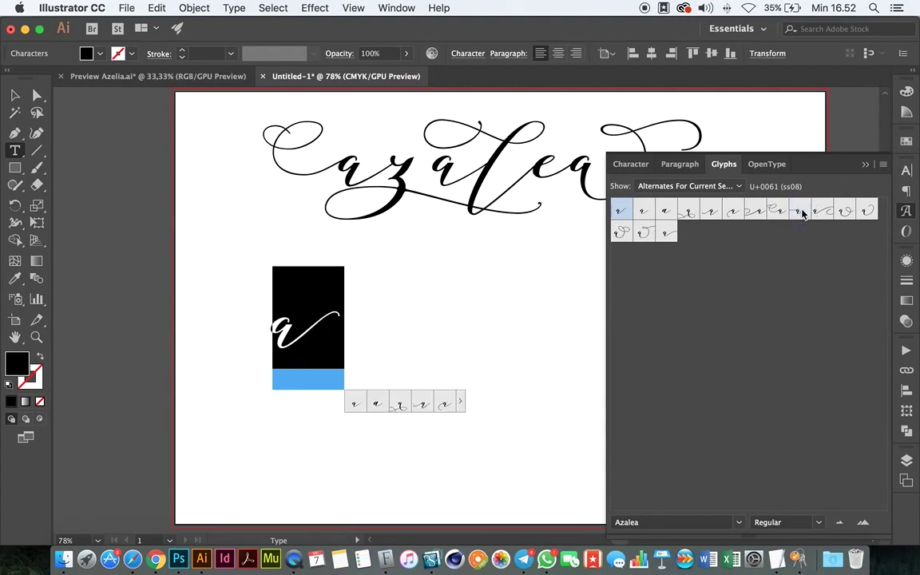
pyautogui.doubleClick(821, 211)
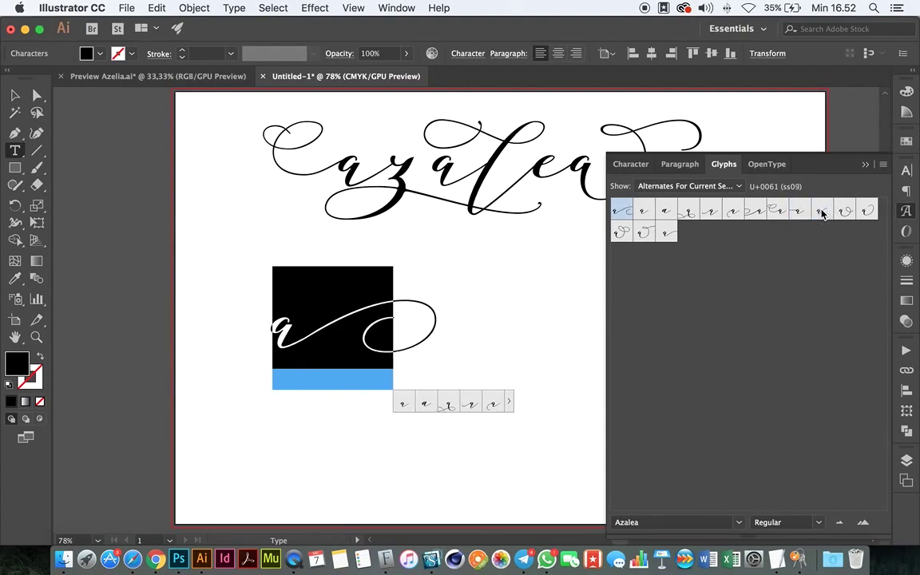
pyautogui.doubleClick(844, 210)
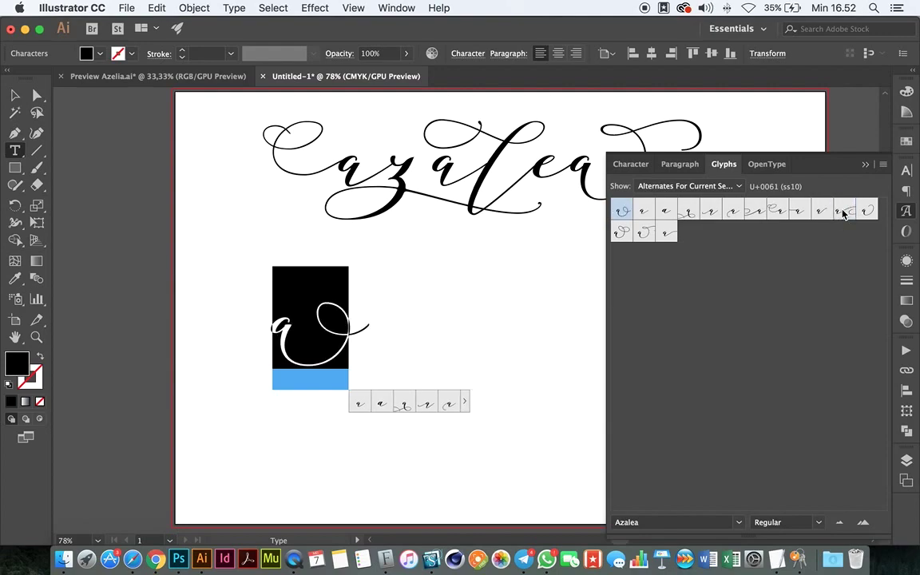
pyautogui.doubleClick(866, 211)
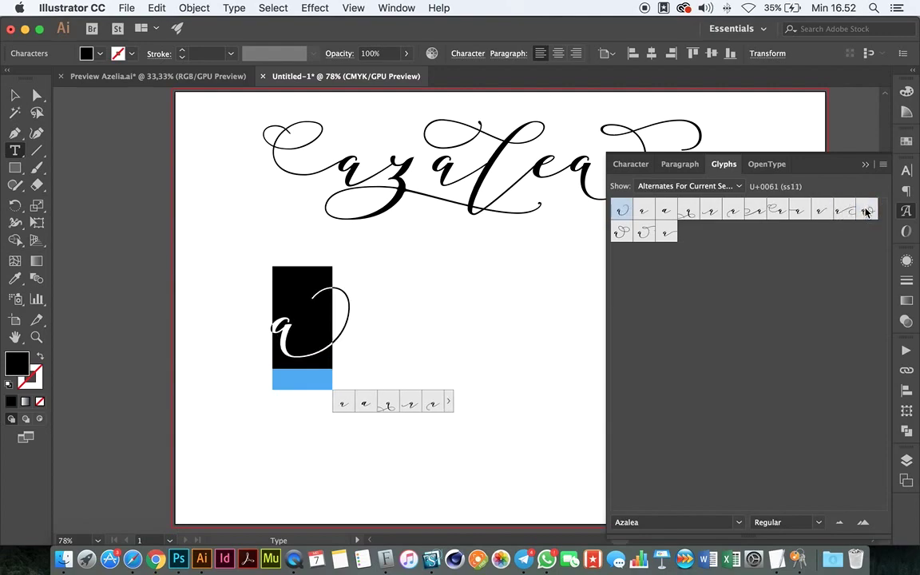
pyautogui.doubleClick(620, 232)
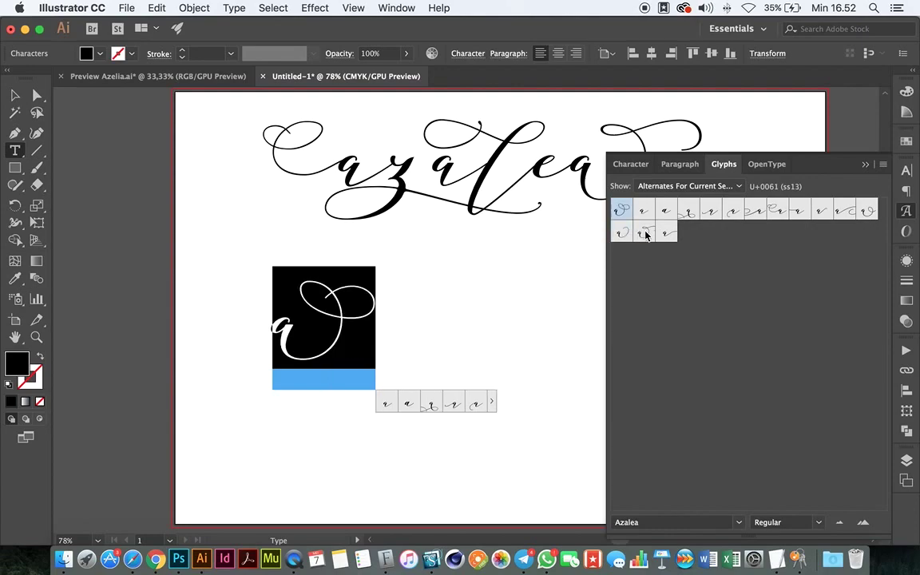
pyautogui.doubleClick(645, 232)
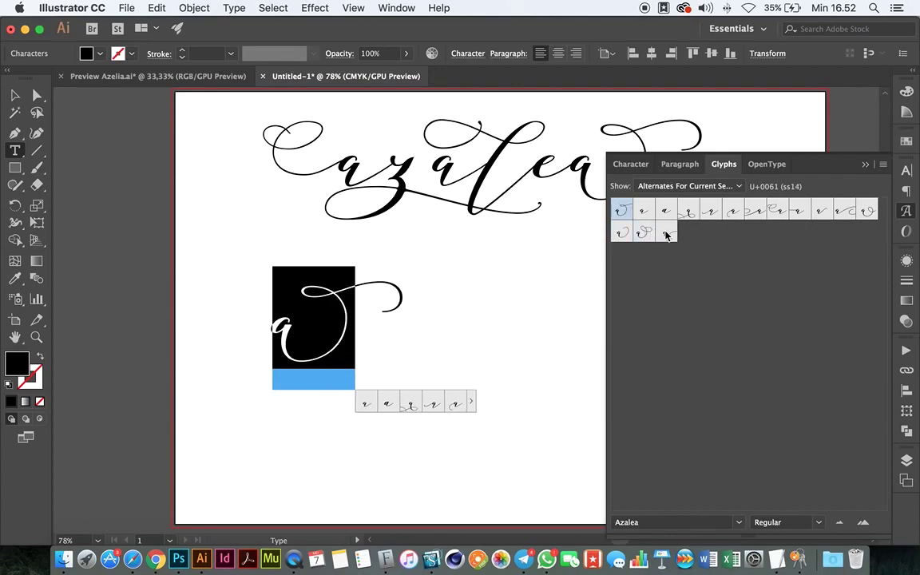
pyautogui.doubleClick(667, 232)
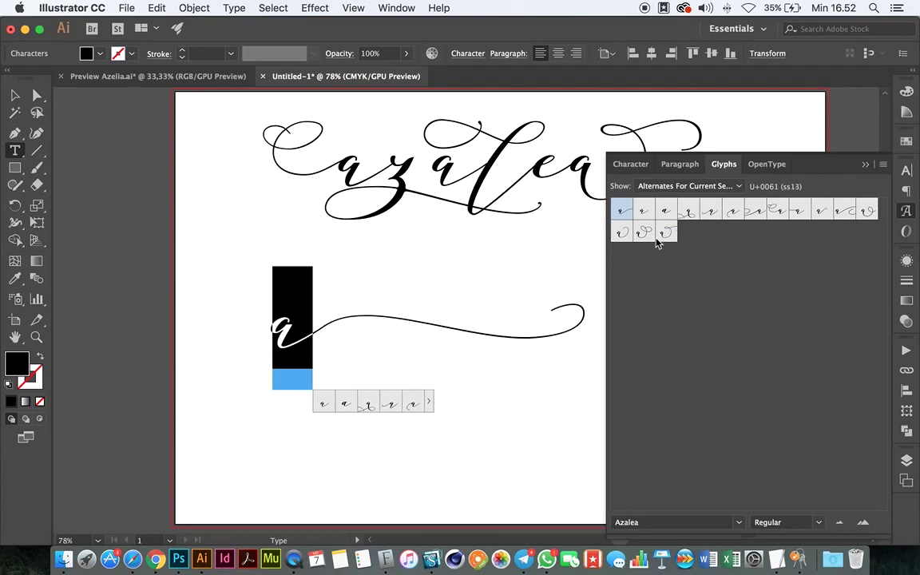
pyautogui.click(403, 326)
# Step: Replace the lone swash a with the word 'brilliant' and highlight its first b
pyautogui.hscroll(5, 404, 325)
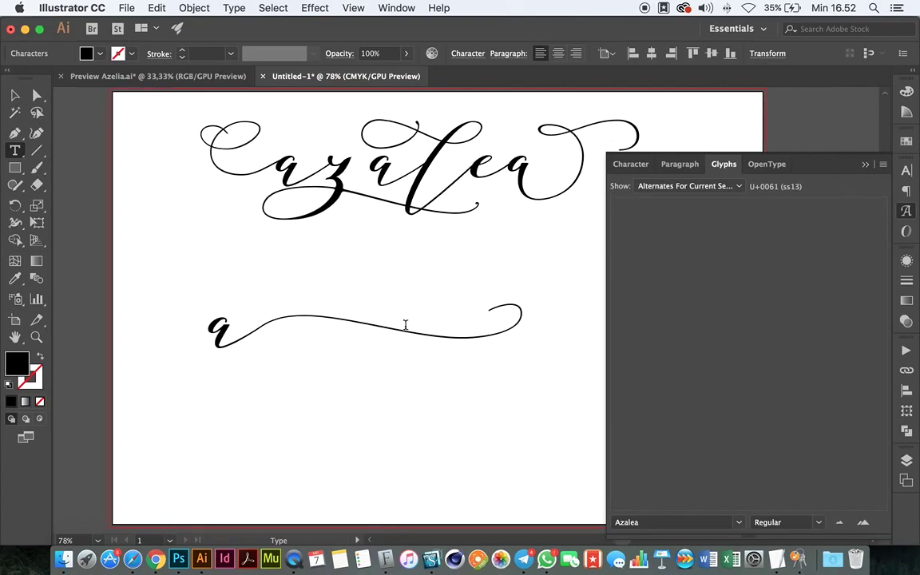
pyautogui.hscroll(5, 403, 326)
pyautogui.hscroll(2, 405, 325)
pyautogui.scroll(2, 406, 324)
pyautogui.scroll(1, 406, 324)
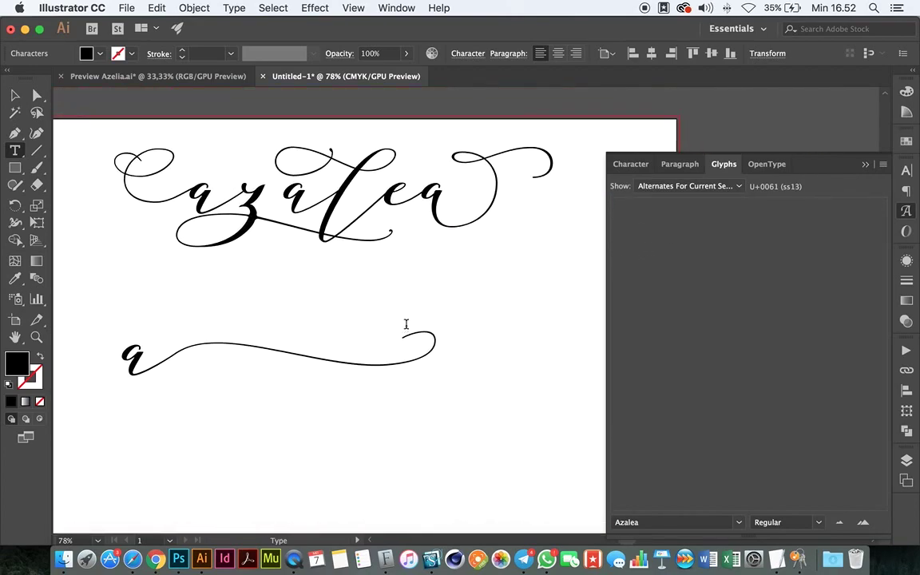
pyautogui.click(148, 320)
pyautogui.click(14, 95)
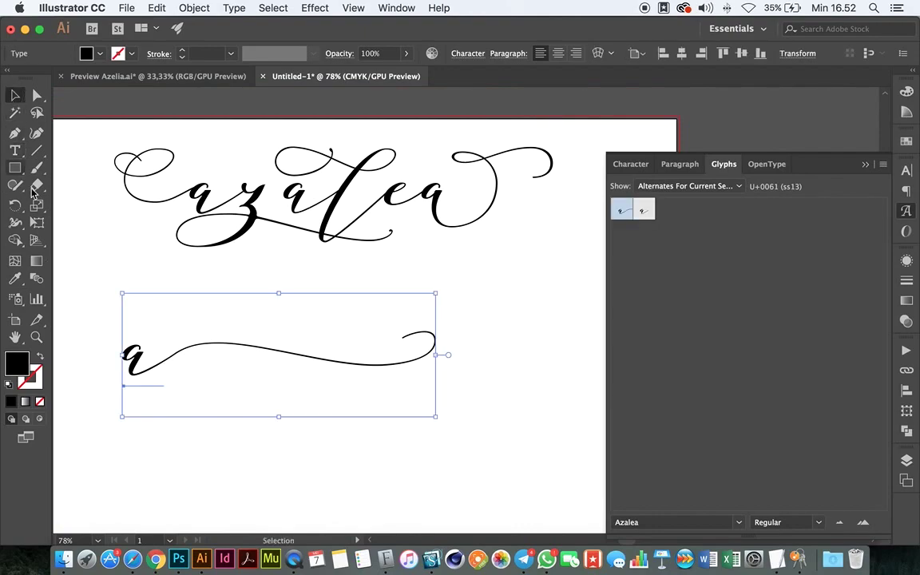
pyautogui.click(156, 363)
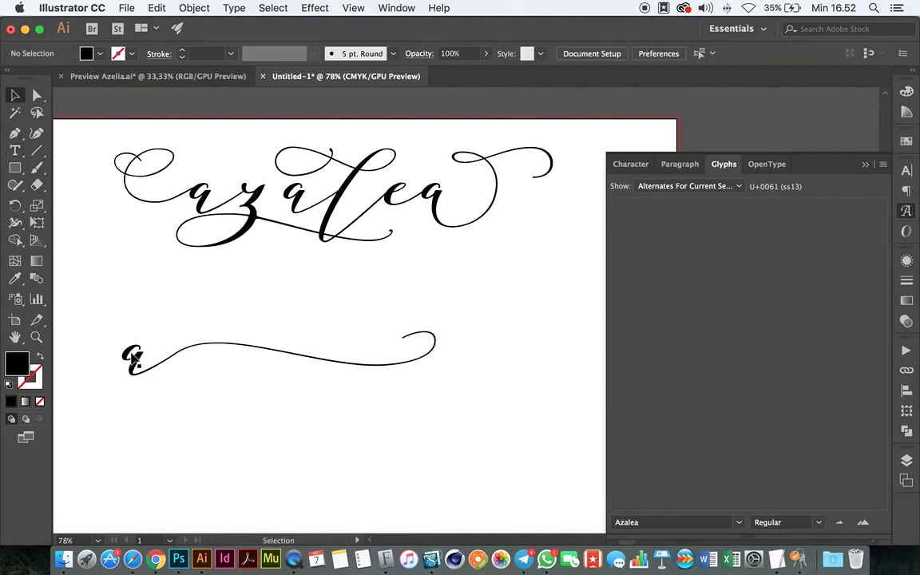
pyautogui.press('t')
pyautogui.moveTo(122, 359); pyautogui.dragTo(178, 360)
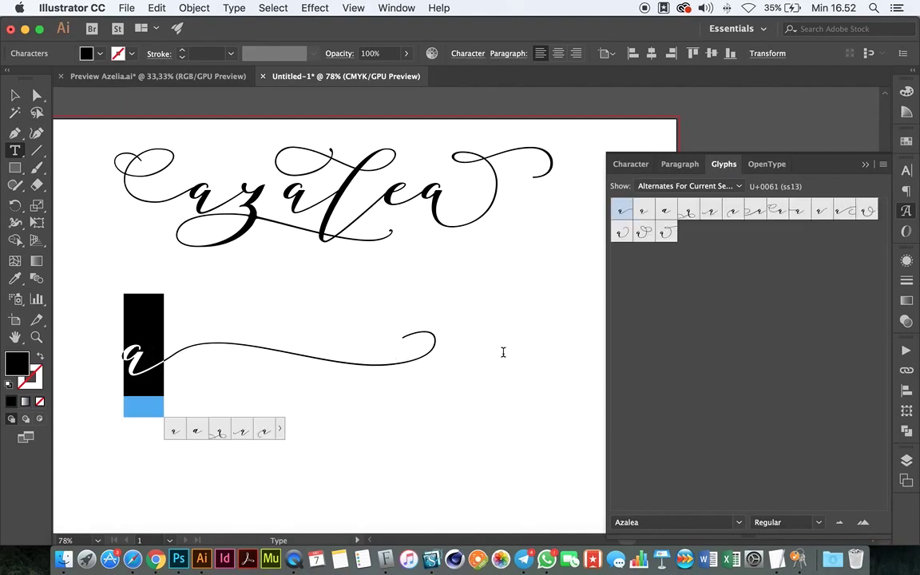
pyautogui.write('bri')
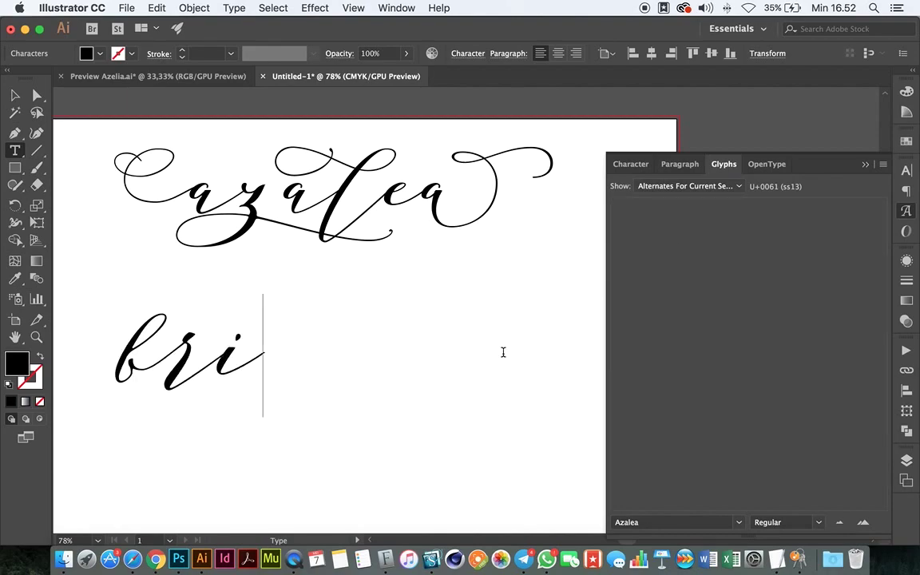
pyautogui.write('ll')
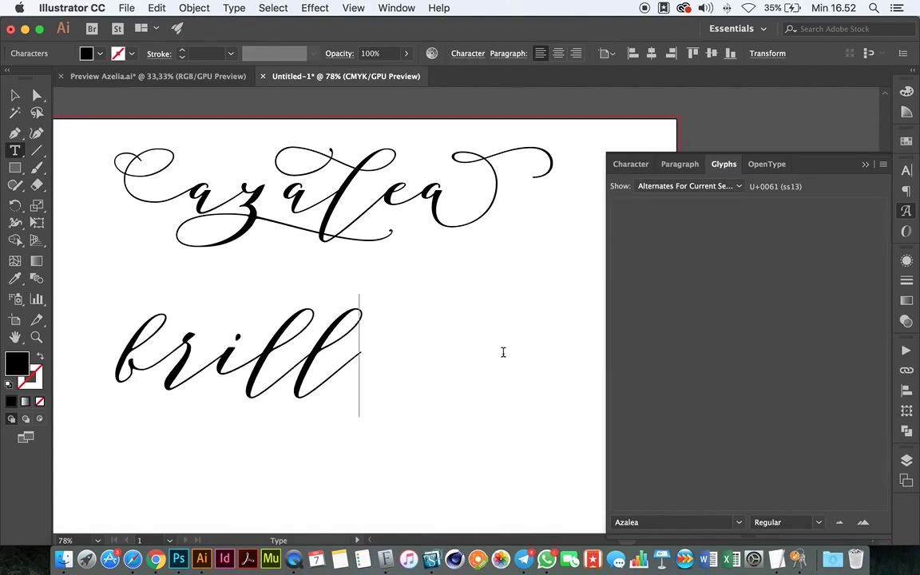
pyautogui.write('iant')
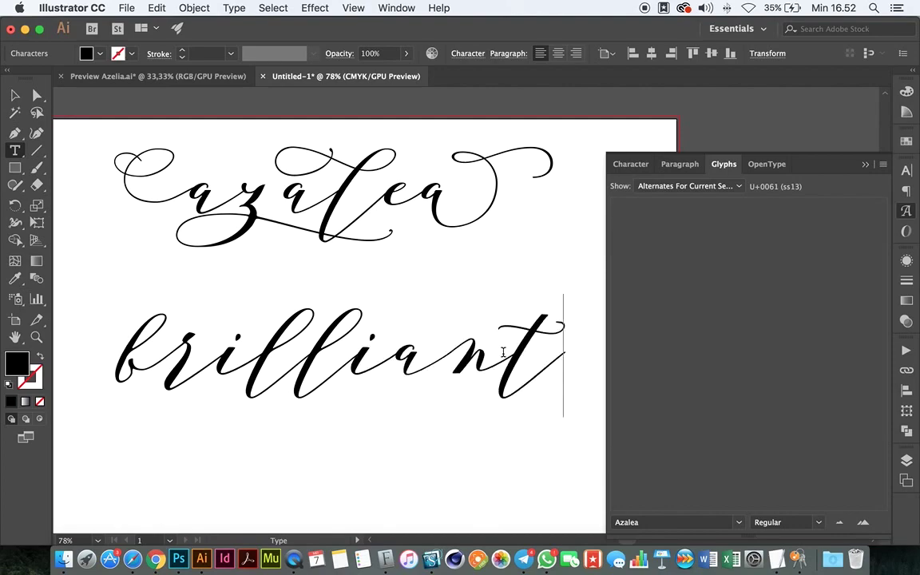
pyautogui.moveTo(112, 351); pyautogui.dragTo(162, 352)
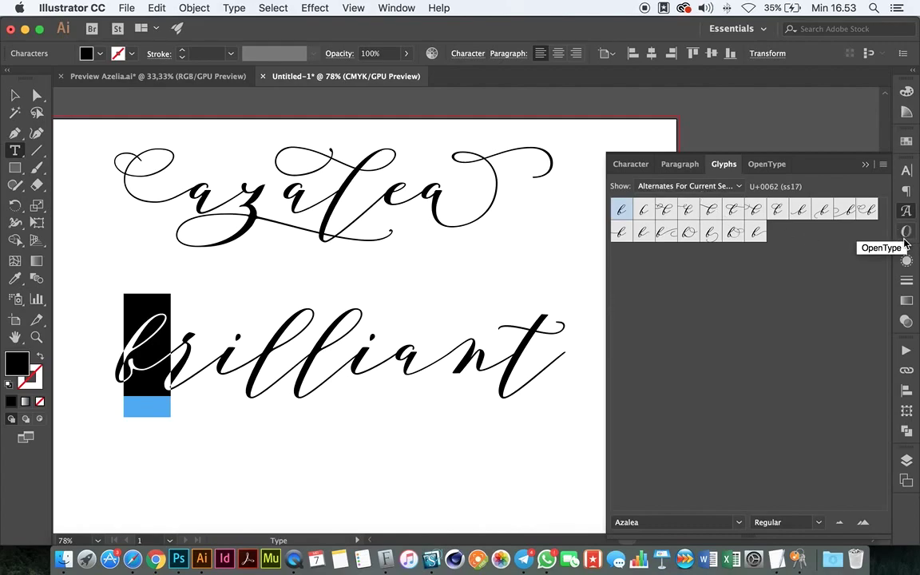
# Step: Open the OpenType panel from the Window > Type menu
pyautogui.click(397, 10)
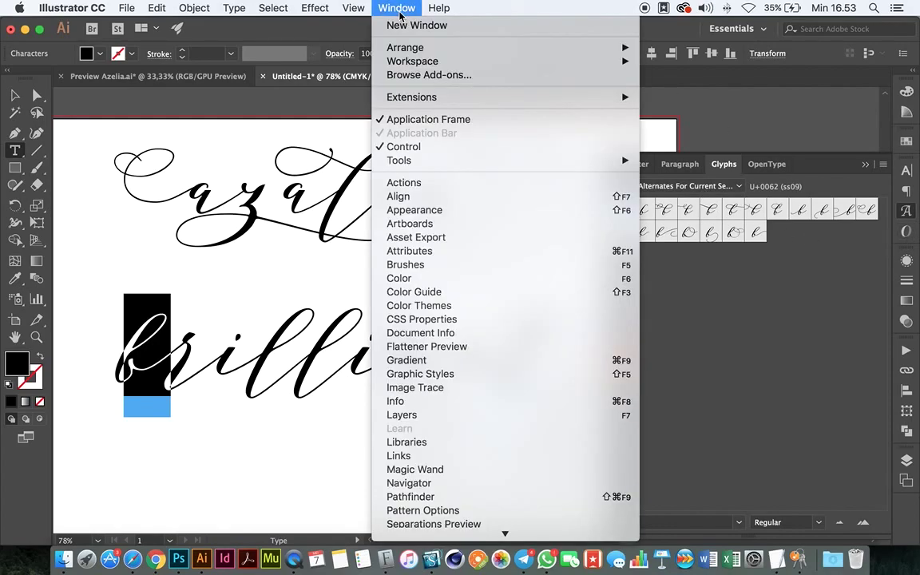
pyautogui.scroll(-5, 437, 357)
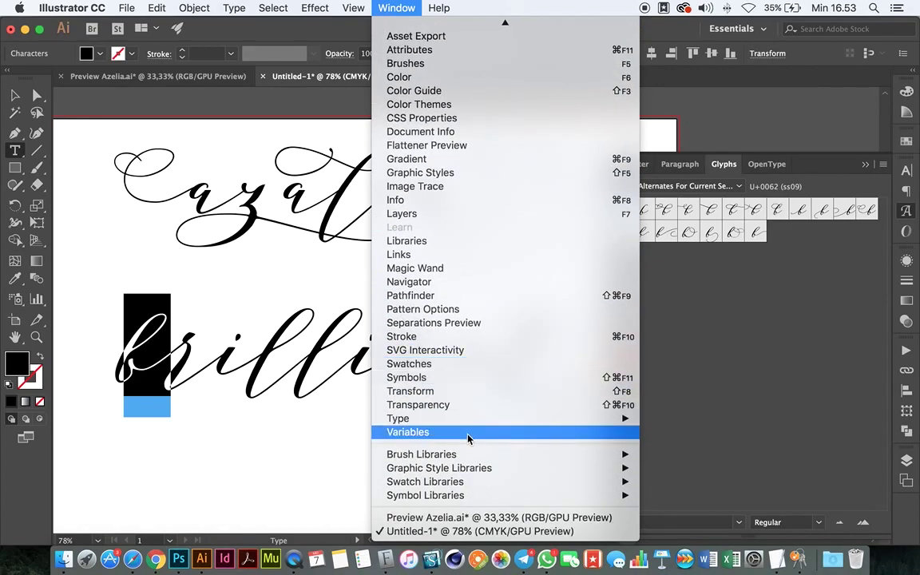
pyautogui.moveTo(397, 418)
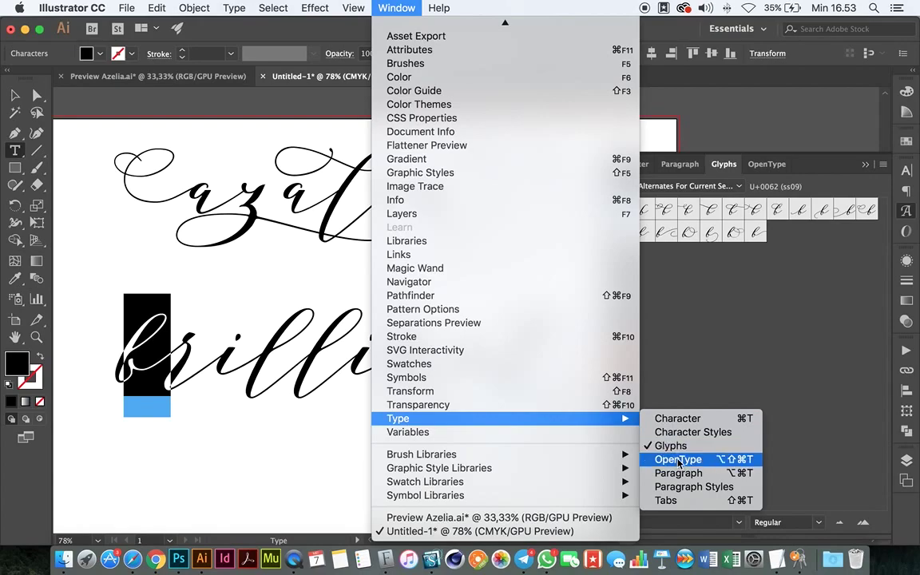
pyautogui.click(679, 460)
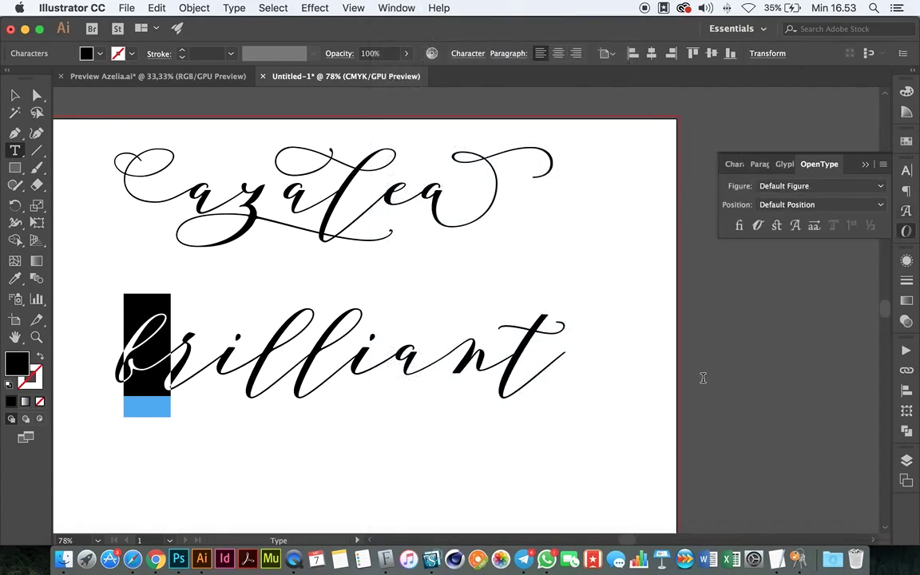
# Step: Give brilliant's b a Swash, then turn on Contextual Alternates and pick the r's third alternate
pyautogui.click(794, 226)
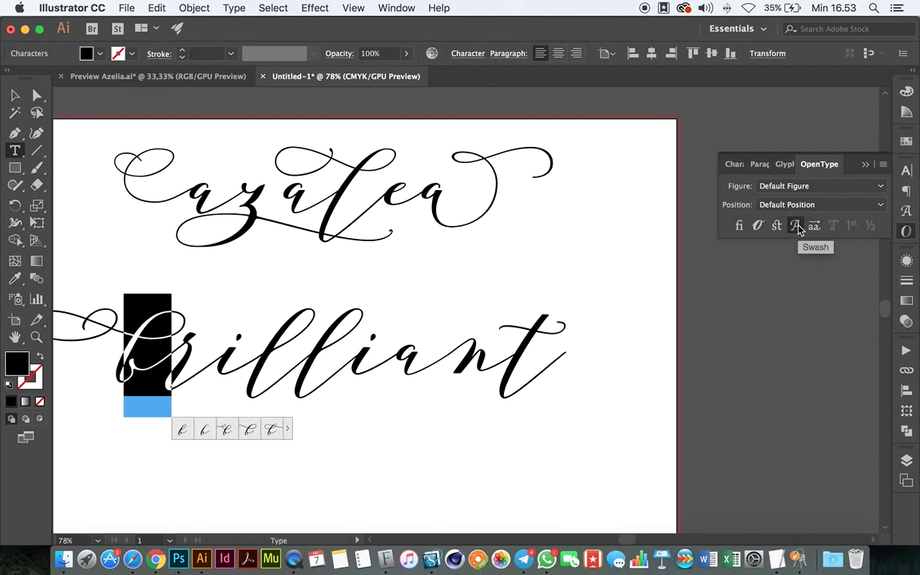
pyautogui.hscroll(-3, 523, 380)
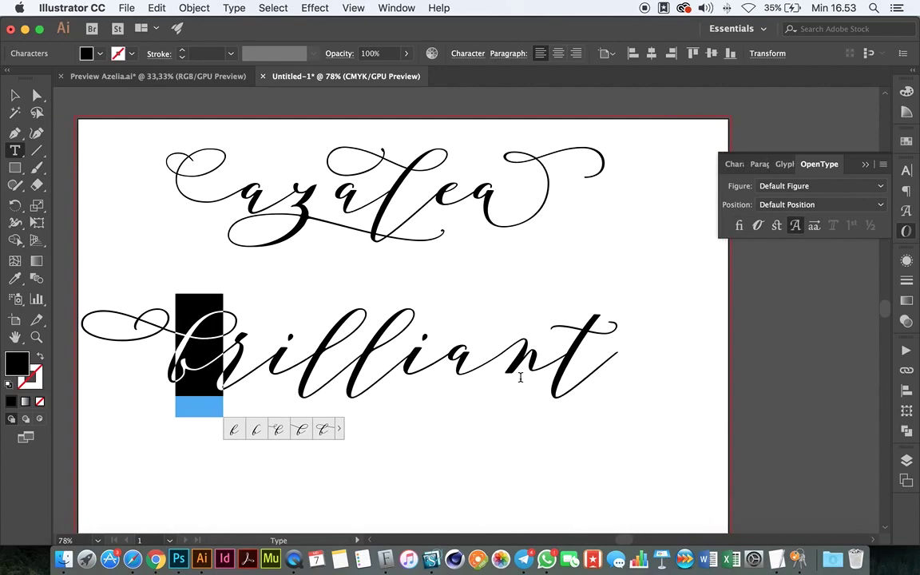
pyautogui.moveTo(221, 351); pyautogui.dragTo(257, 355)
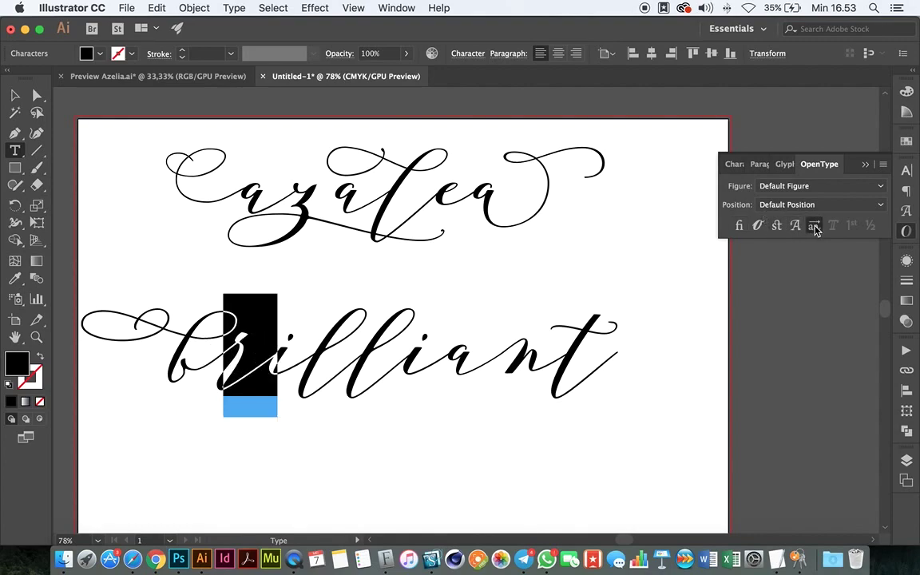
pyautogui.click(759, 227)
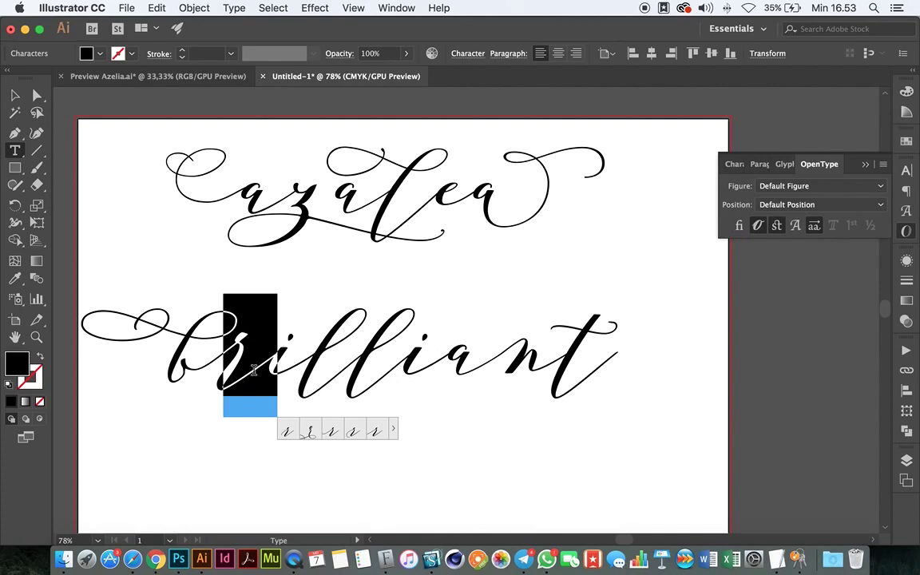
pyautogui.click(311, 438)
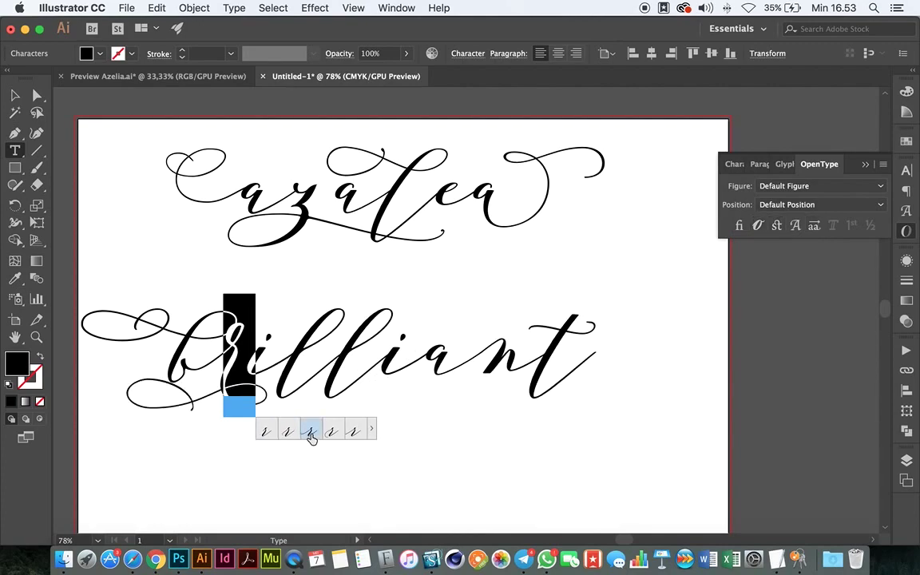
pyautogui.moveTo(295, 352); pyautogui.dragTo(342, 352)
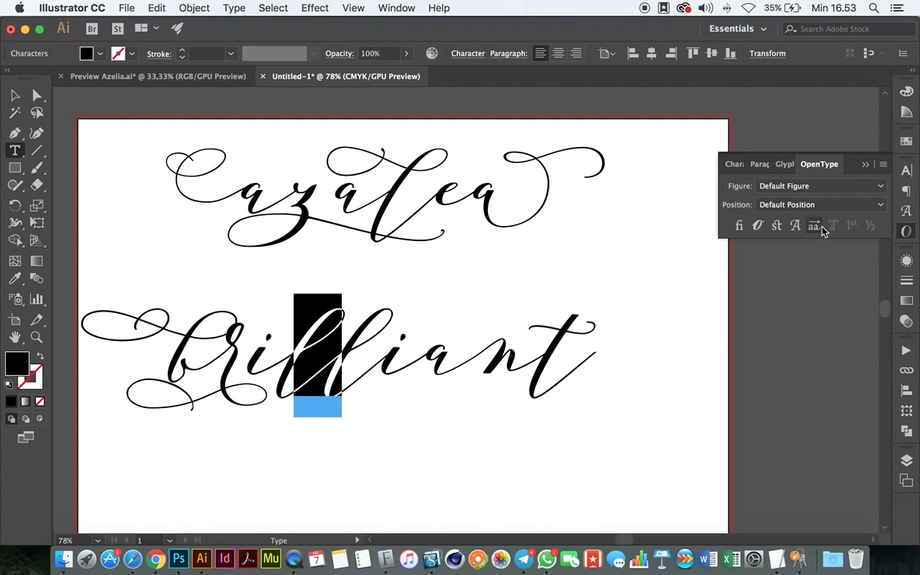
# Step: Try Discretionary Ligatures, Standard Ligatures and Stylistic Alternates on brilliant's selected letters
pyautogui.click(777, 227)
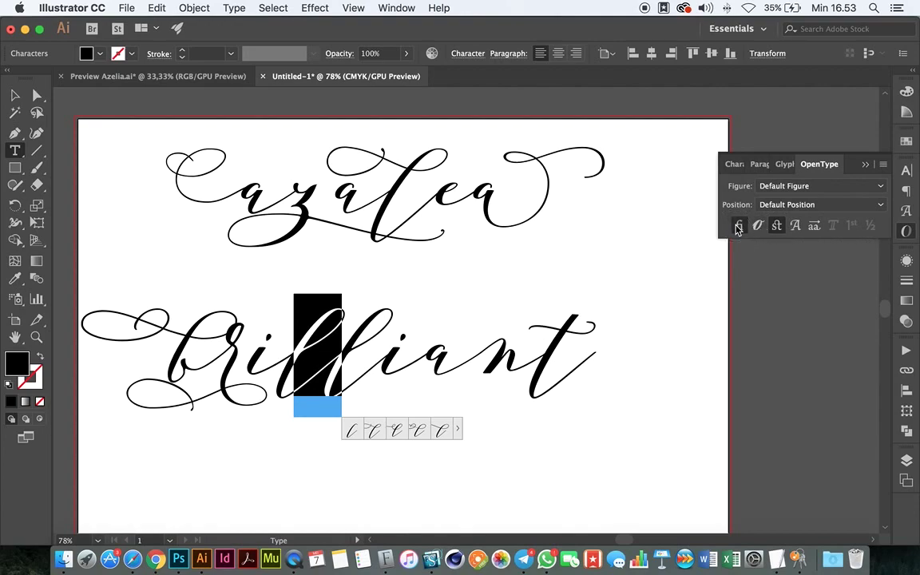
pyautogui.click(739, 227)
pyautogui.click(814, 228)
pyautogui.click(341, 363)
pyautogui.moveTo(258, 351)
pyautogui.mouseDown()
pyautogui.moveTo(339, 346)
pyautogui.moveTo(294, 351)
pyautogui.mouseUp()
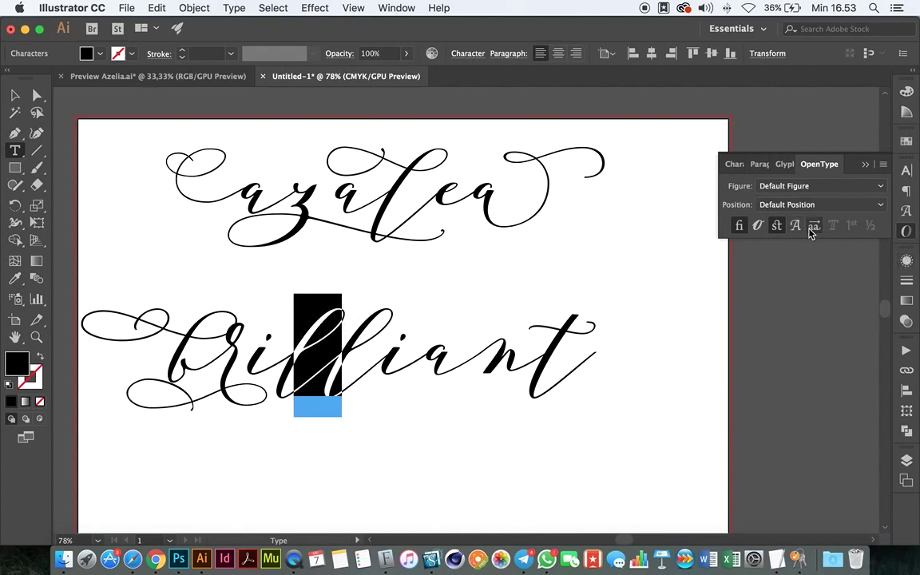
# Step: Swap brilliant's a for its second alternate glyph from the on-canvas popup
pyautogui.click(448, 341)
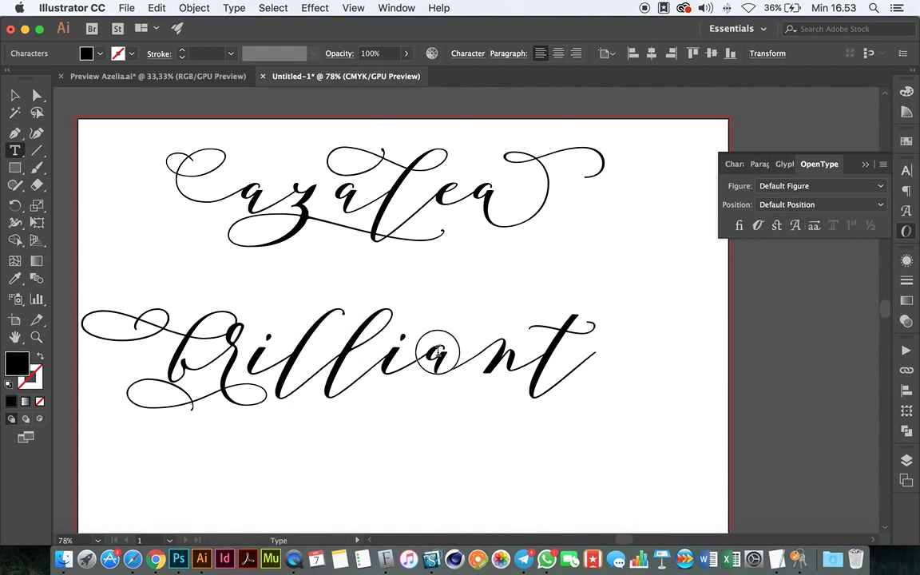
pyautogui.moveTo(437, 351); pyautogui.dragTo(480, 351)
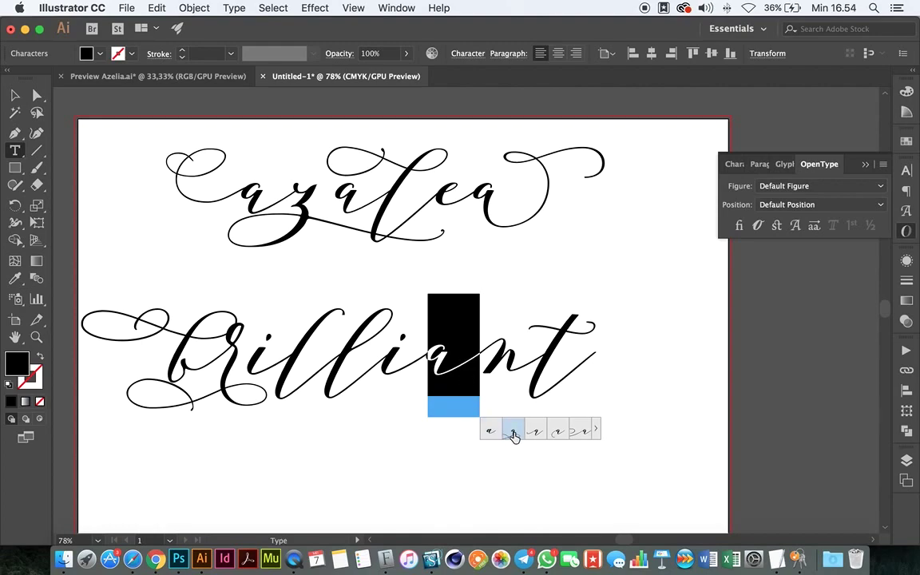
pyautogui.click(513, 433)
pyautogui.moveTo(531, 351); pyautogui.dragTo(596, 351)
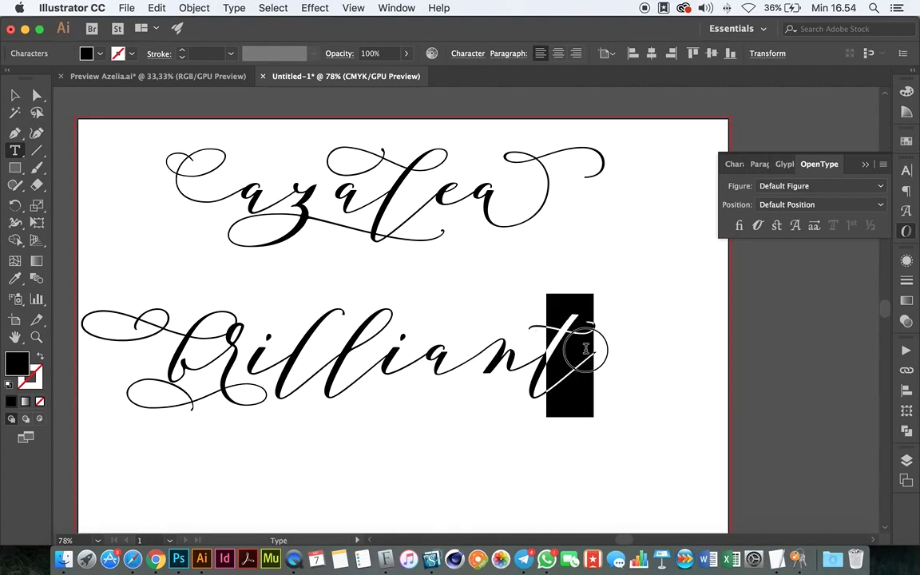
# Step: Cycle OpenType options on brilliant's t, ending with a wide looping Stylistic Alternate
pyautogui.click(814, 227)
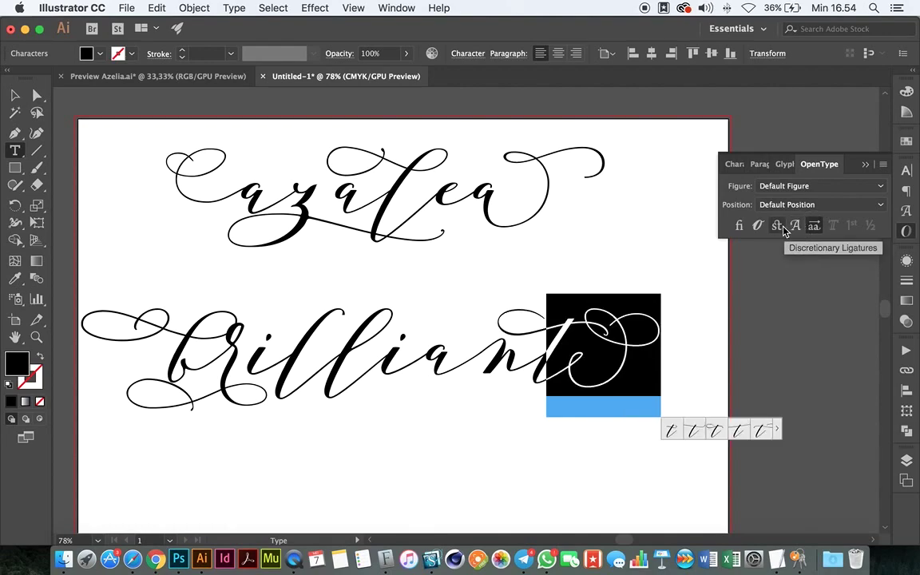
pyautogui.click(795, 228)
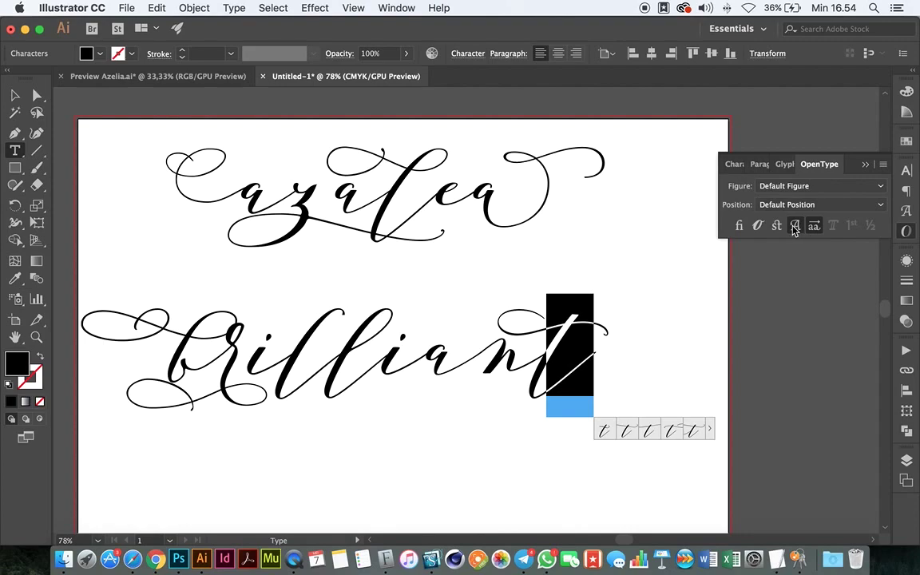
pyautogui.click(777, 227)
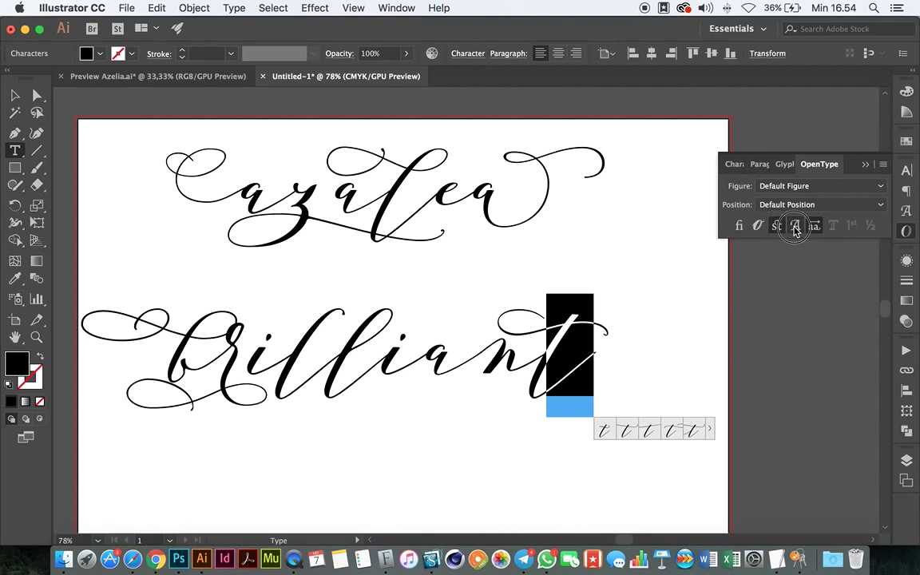
pyautogui.click(815, 228)
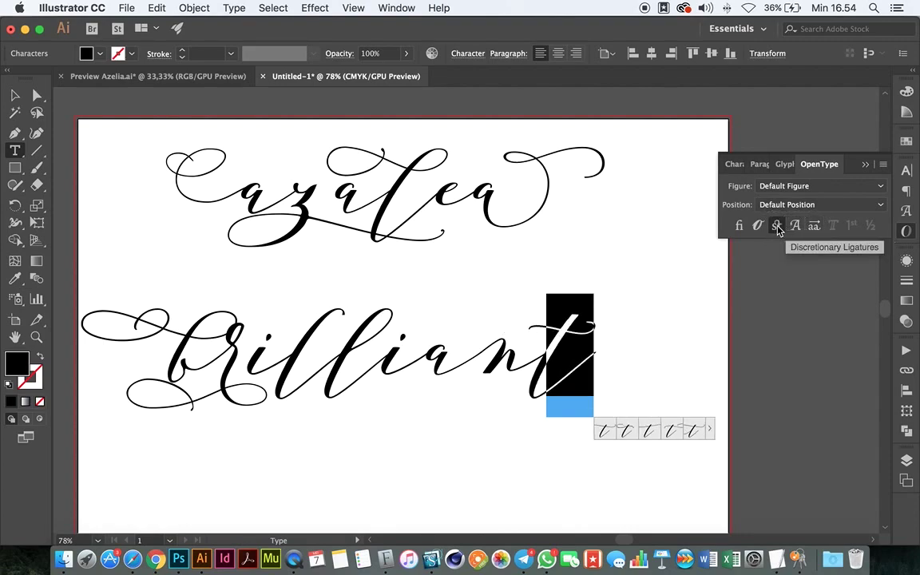
pyautogui.click(759, 228)
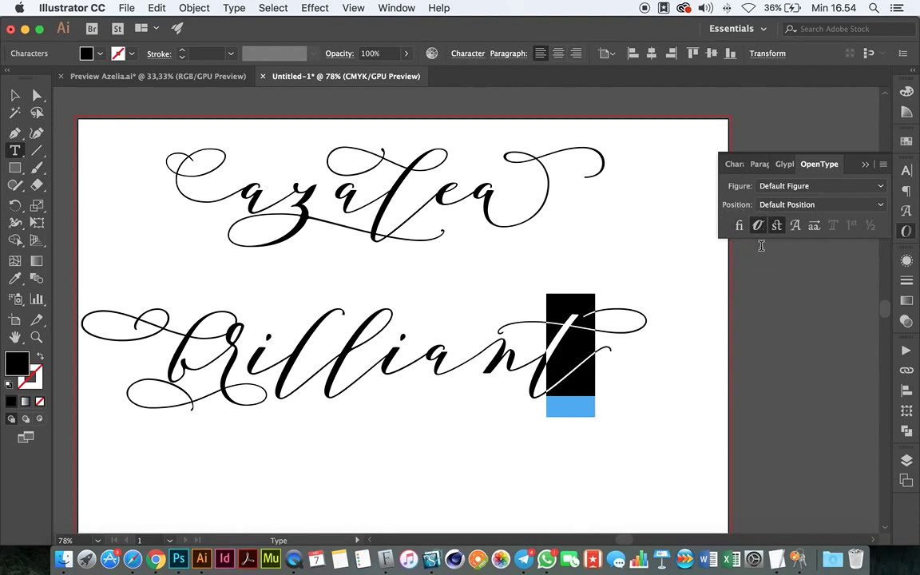
pyautogui.click(779, 227)
pyautogui.click(815, 230)
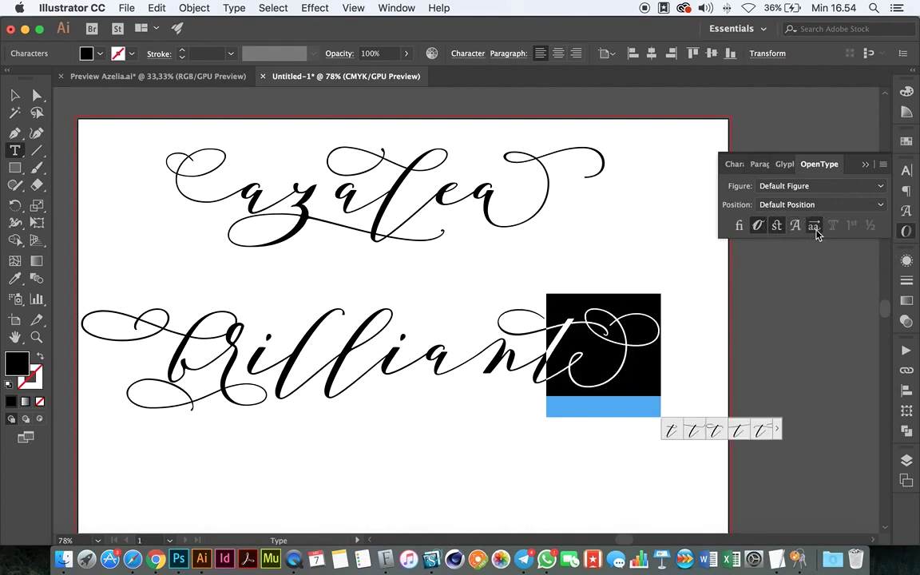
pyautogui.click(468, 471)
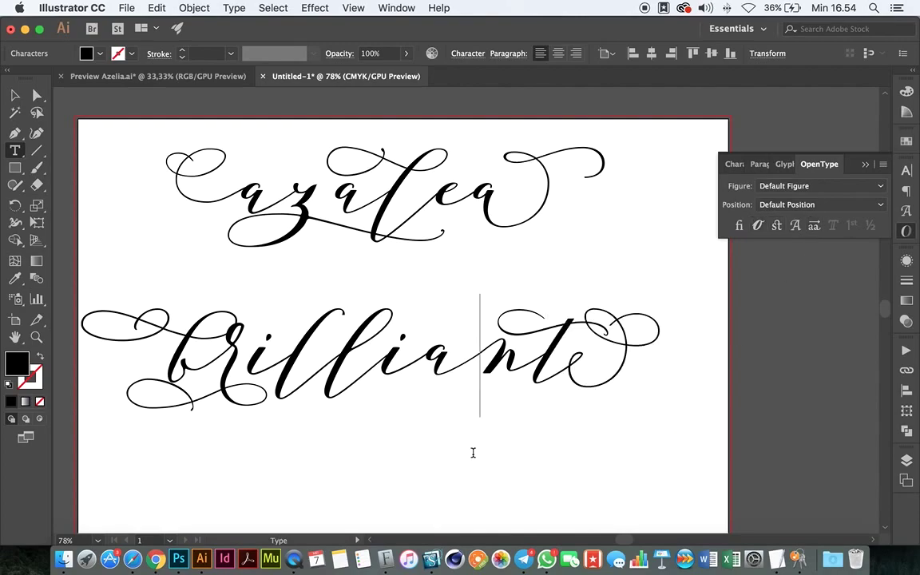
# Step: Replace brilliant's a with a looping alternate from the glyph popup
pyautogui.click(553, 351)
pyautogui.hotkey('shift', 'Right')
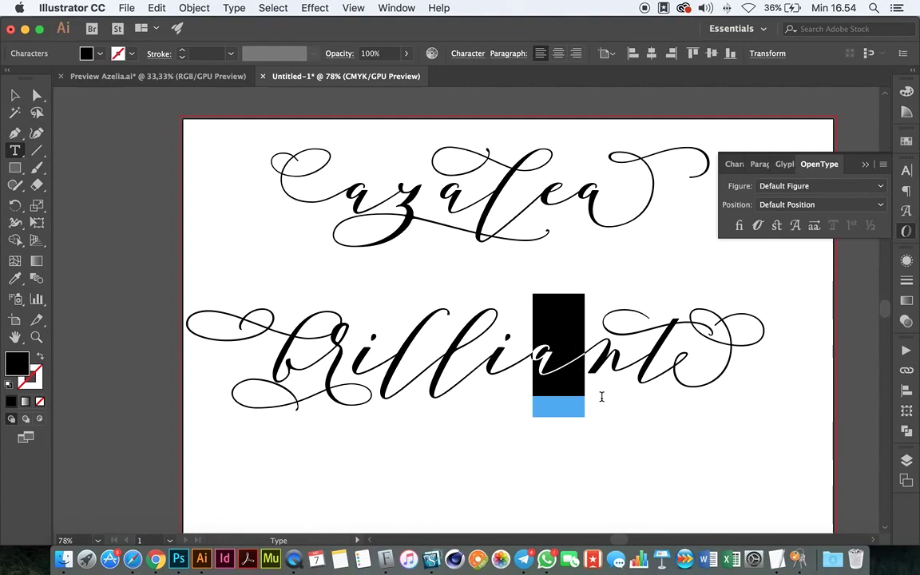
pyautogui.click(617, 432)
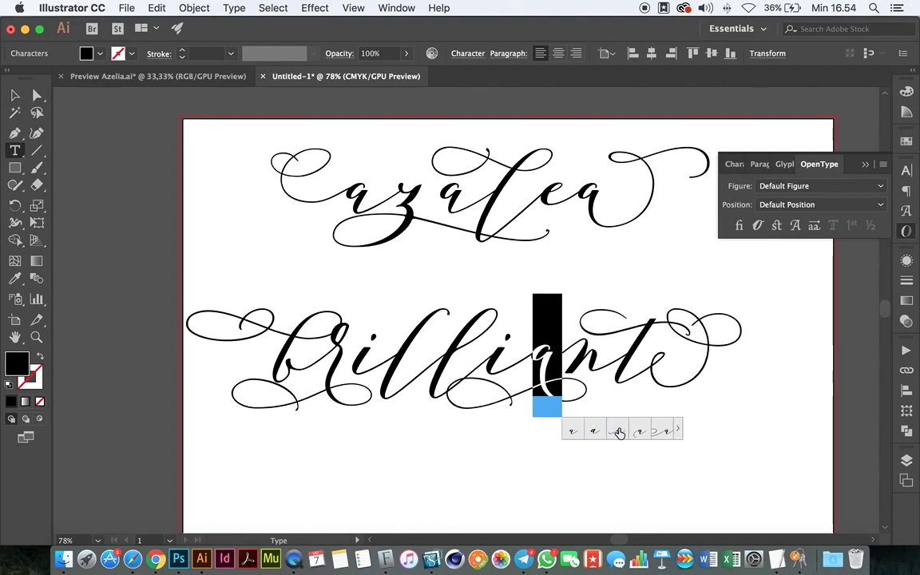
pyautogui.click(572, 432)
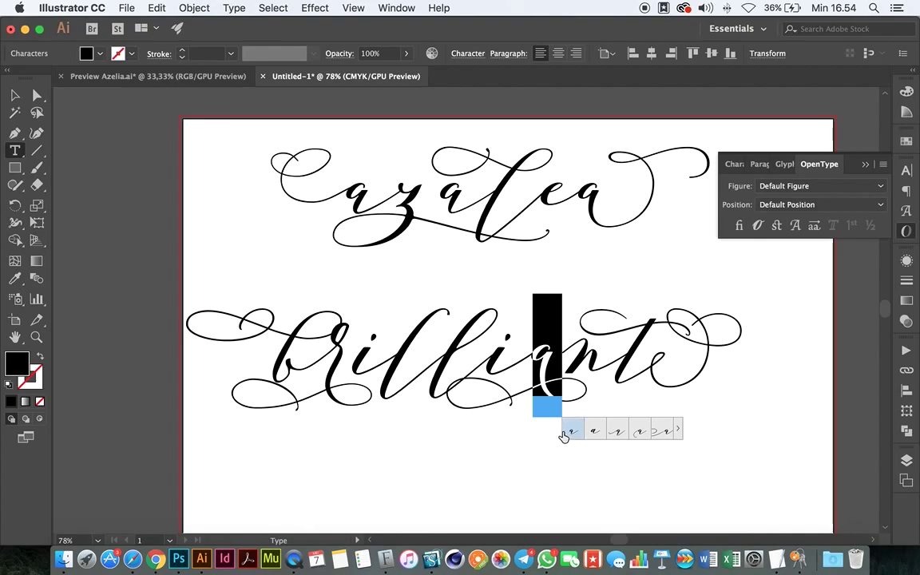
pyautogui.click(554, 338)
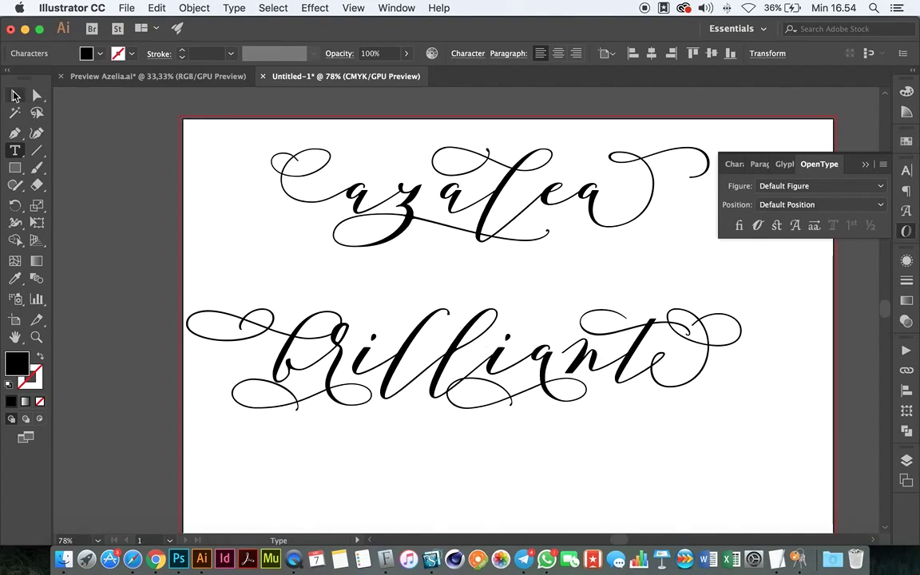
# Step: Drag the brilliant text object into position below azalea
pyautogui.click(15, 95)
pyautogui.moveTo(445, 337); pyautogui.dragTo(539, 391)
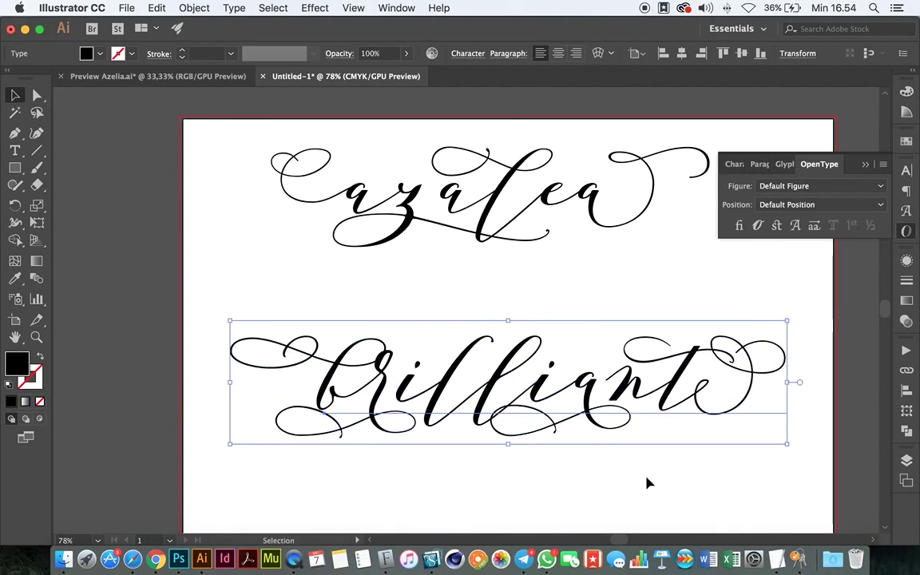
pyautogui.click(546, 483)
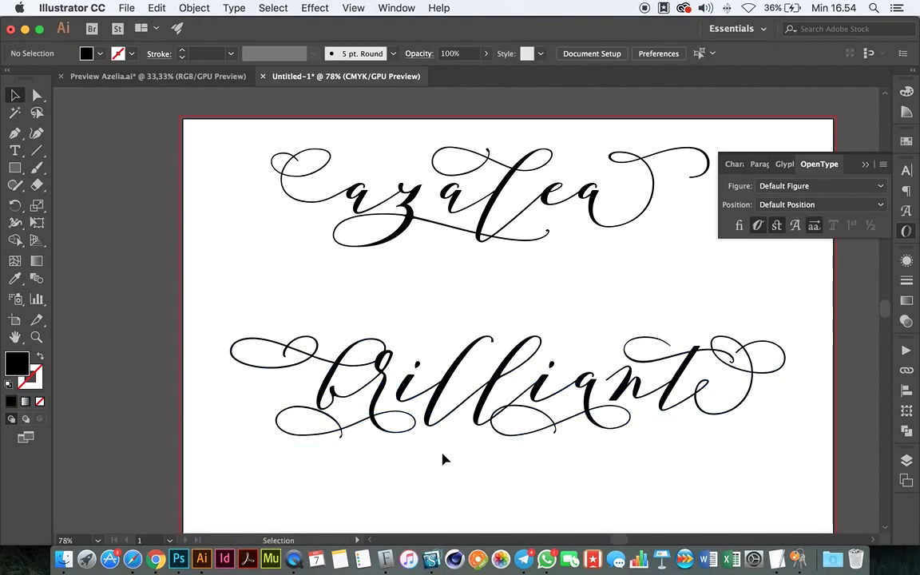
pyautogui.hscroll(1, 445, 460)
pyautogui.hscroll(4, 445, 459)
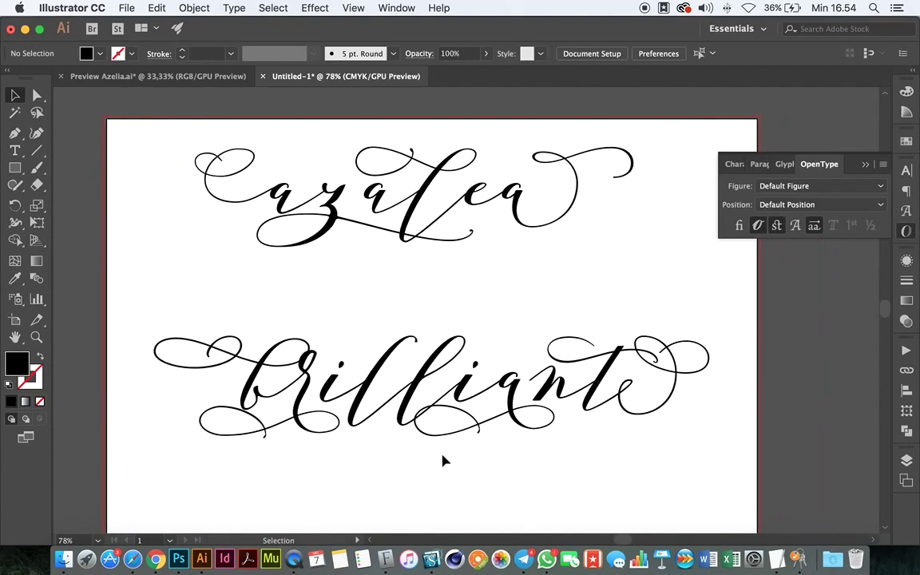
# Step: Reselect brilliant with the Type tool and highlight all of its letters
pyautogui.click(357, 399)
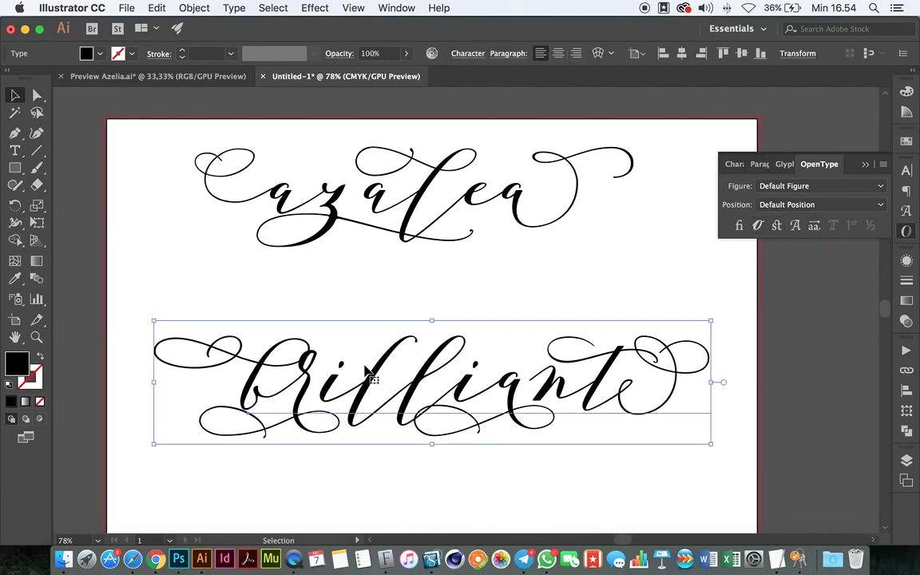
pyautogui.click(411, 214)
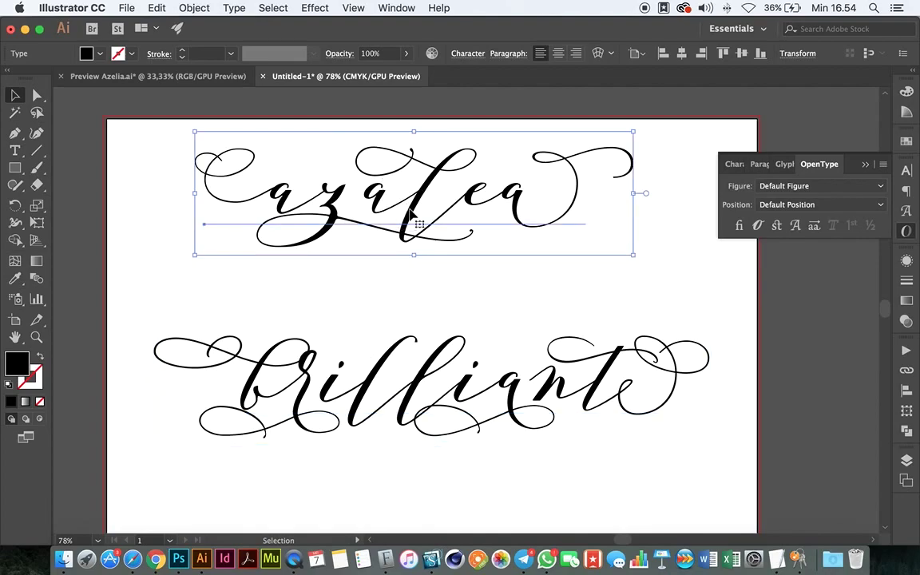
pyautogui.click(379, 338)
pyautogui.press('t')
pyautogui.moveTo(160, 335)
pyautogui.mouseDown()
pyautogui.moveTo(609, 386)
pyautogui.moveTo(759, 386)
pyautogui.mouseUp()
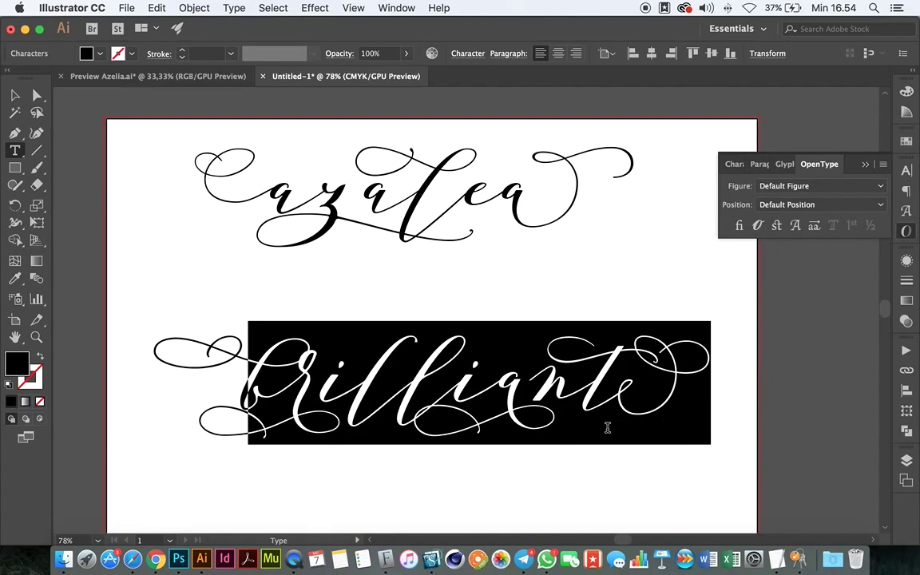
# Step: Type 'thanks You' over brilliant, correcting a mistyped capital Y
pyautogui.write('thank')
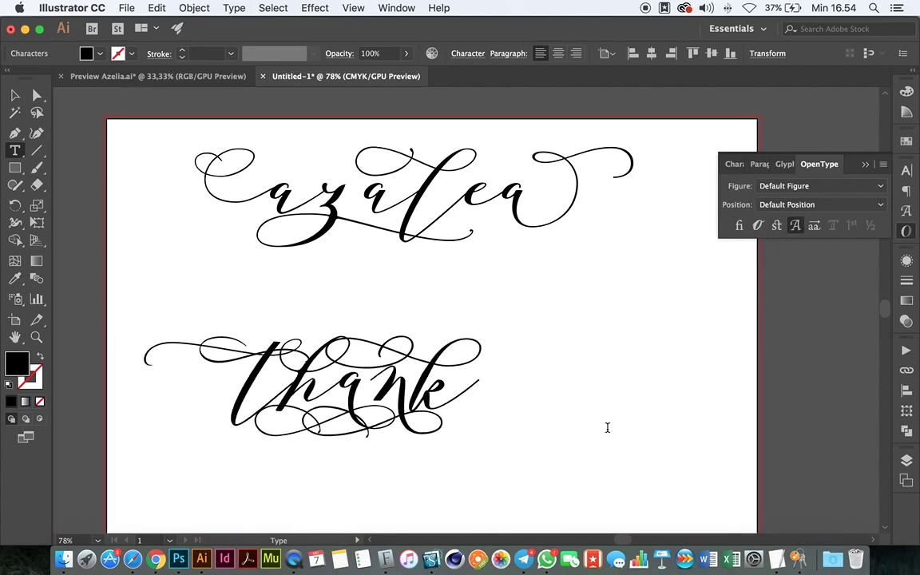
pyautogui.write('s')
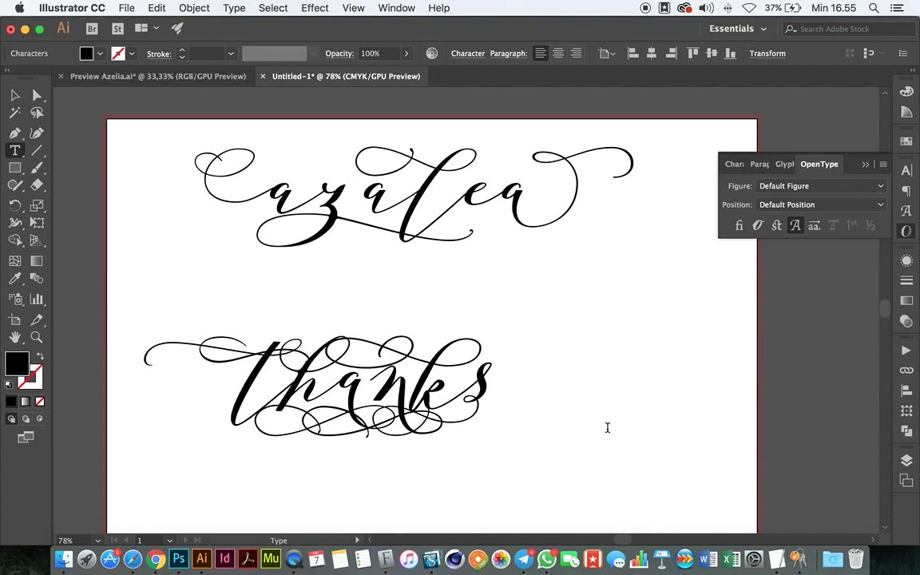
pyautogui.write('Y')
pyautogui.press('BackSpace')
pyautogui.write('Yo')
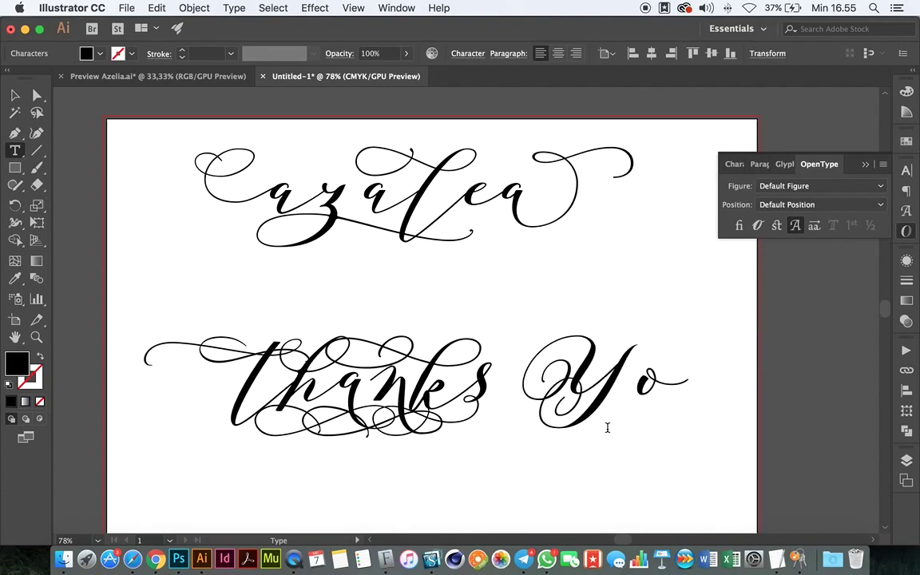
pyautogui.write('u')
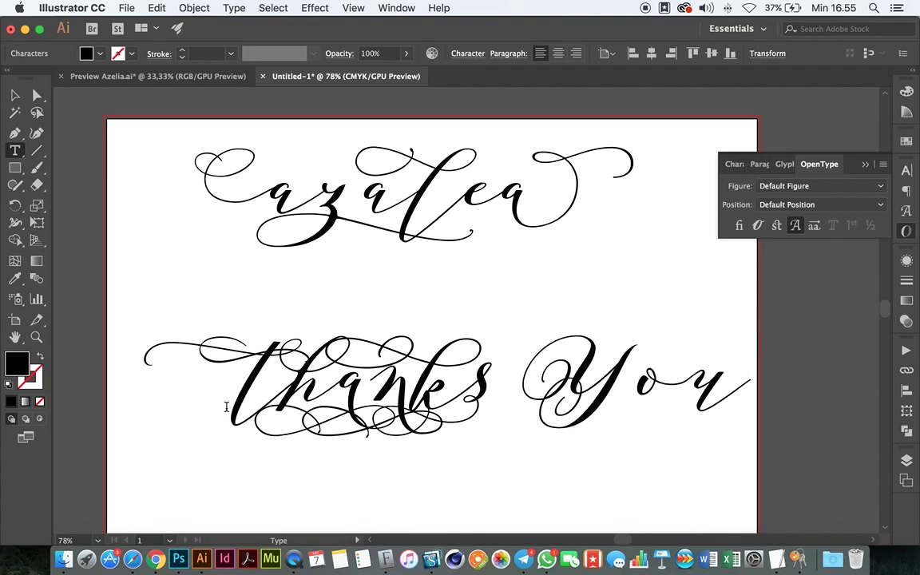
# Step: Capitalise the line to 'Thanks You' and turn Swash off for all its characters
pyautogui.moveTo(244, 379); pyautogui.dragTo(282, 378)
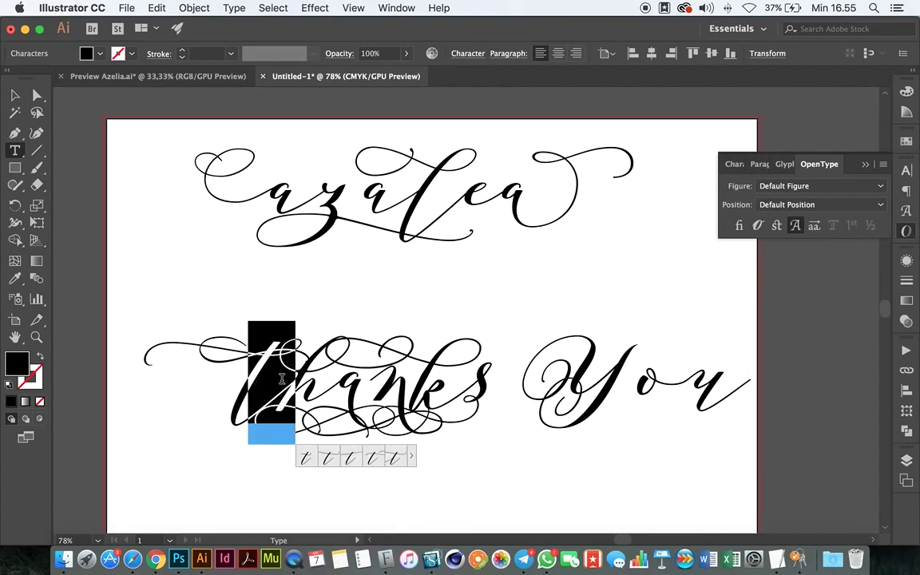
pyautogui.write('T')
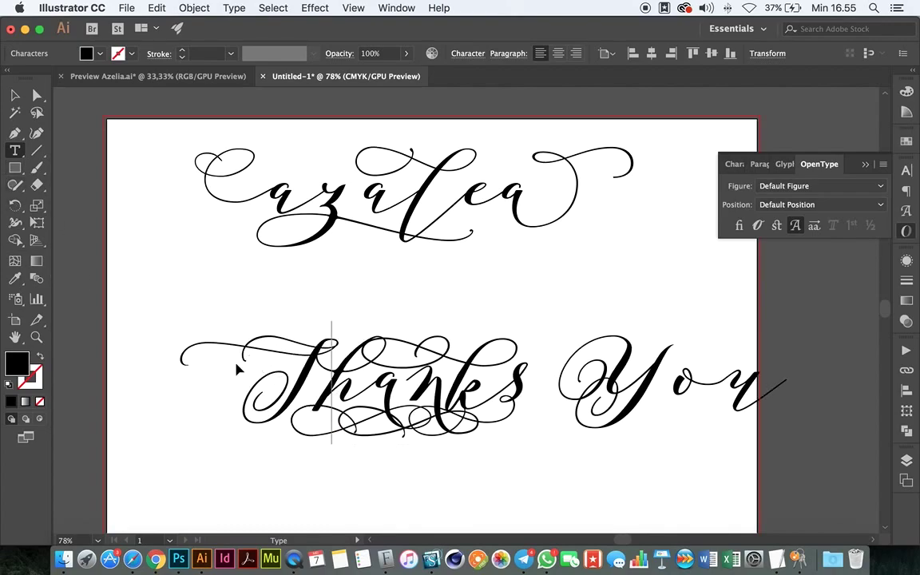
pyautogui.press('super+a')
pyautogui.click(796, 226)
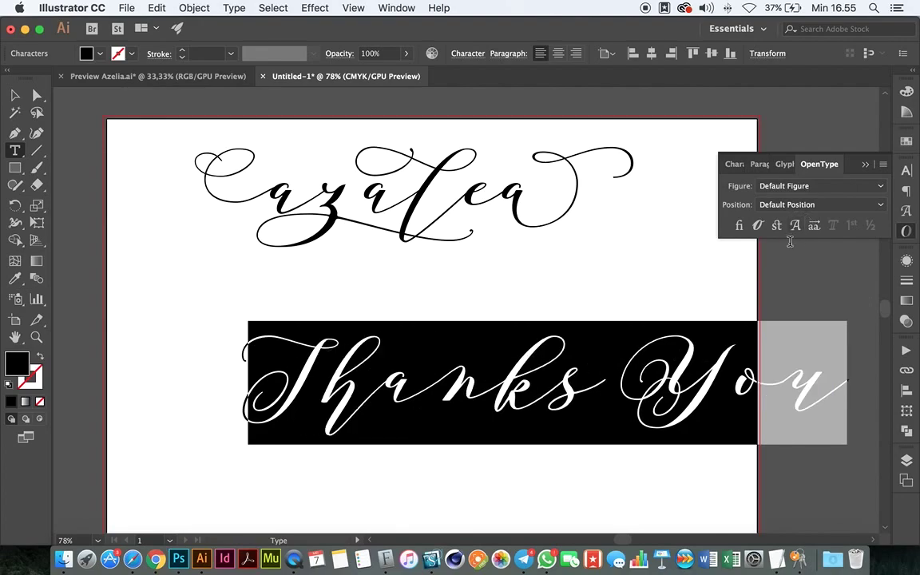
# Step: Move Thanks You about 140 px left and select its ks letters for editing
pyautogui.click(15, 95)
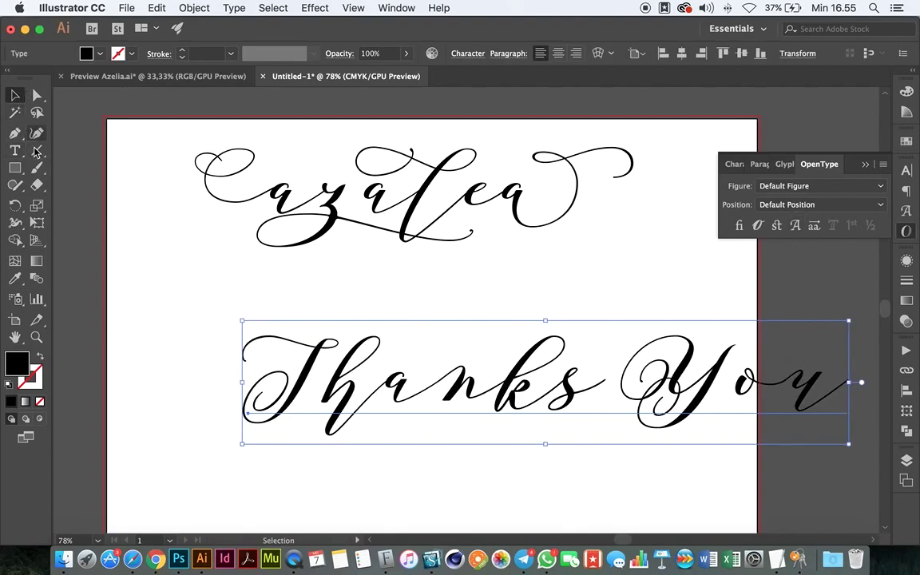
pyautogui.moveTo(469, 405); pyautogui.dragTo(358, 400)
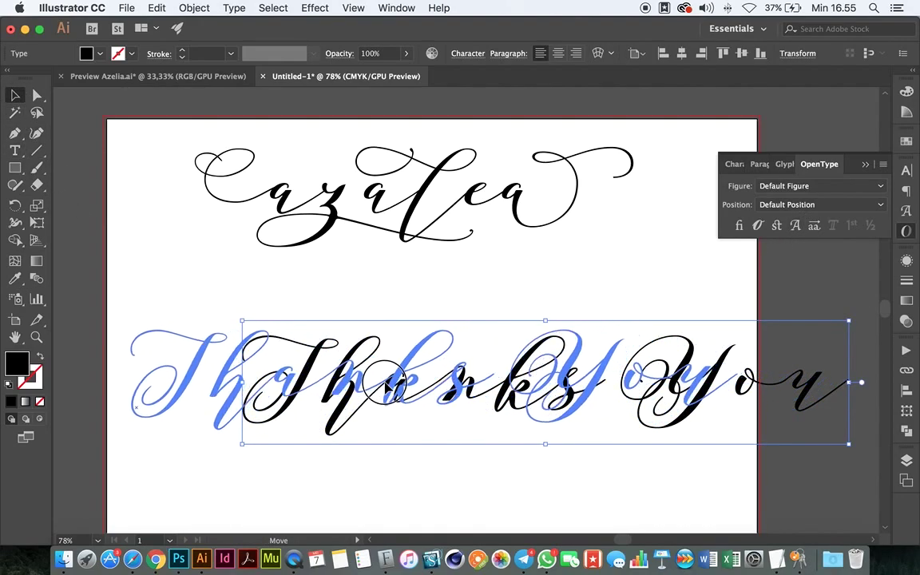
pyautogui.click(257, 453)
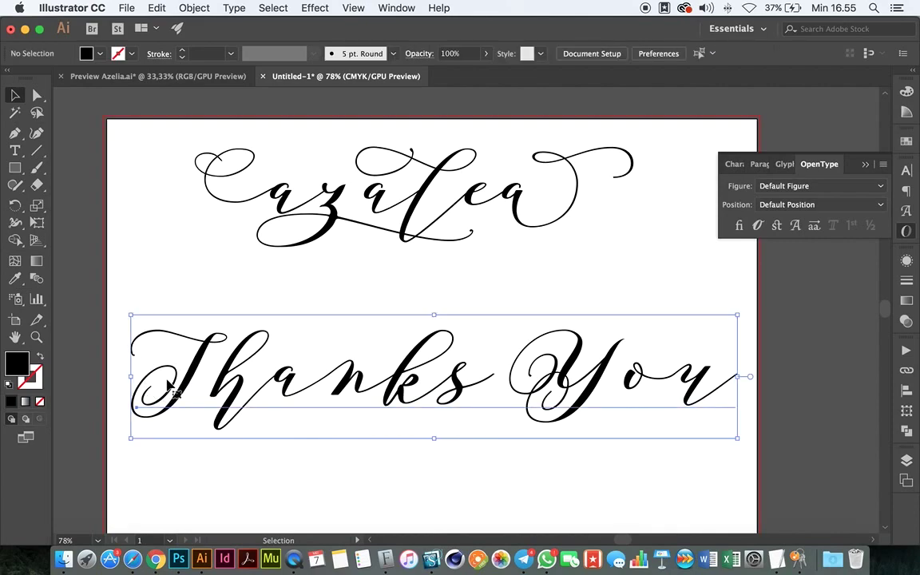
pyautogui.press('t')
pyautogui.moveTo(205, 367); pyautogui.dragTo(134, 367)
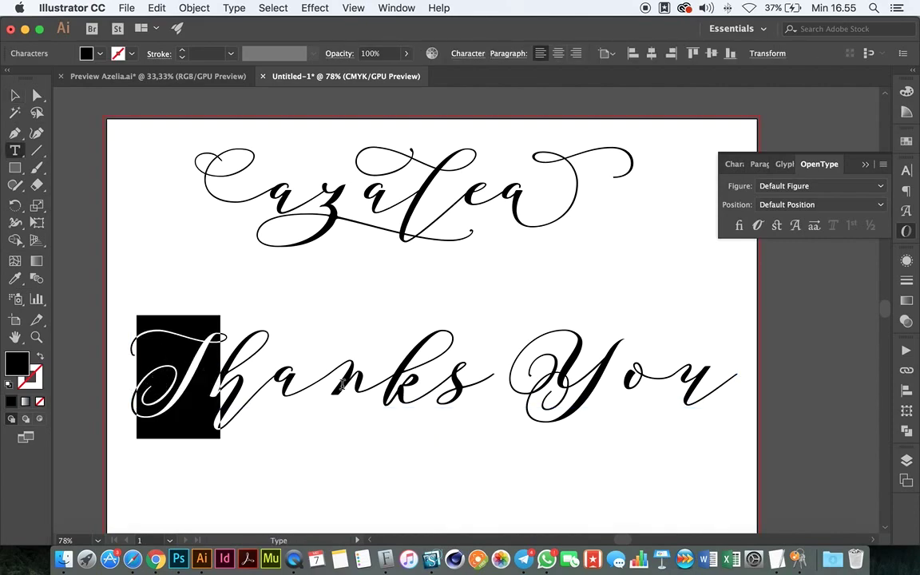
pyautogui.moveTo(395, 369); pyautogui.dragTo(452, 375)
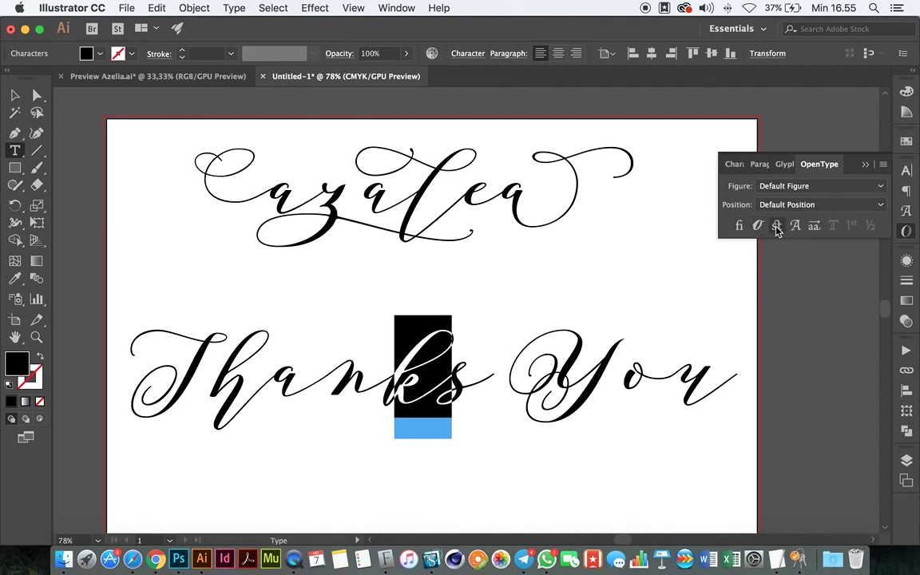
# Step: Replace the k in Thanks with a swash alternate from the Glyphs panel
pyautogui.click(907, 211)
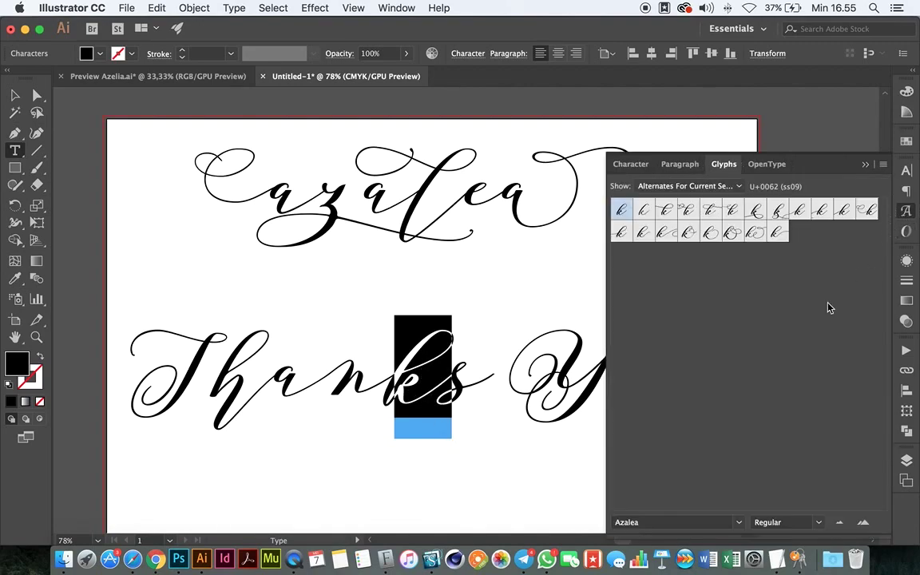
pyautogui.doubleClick(754, 211)
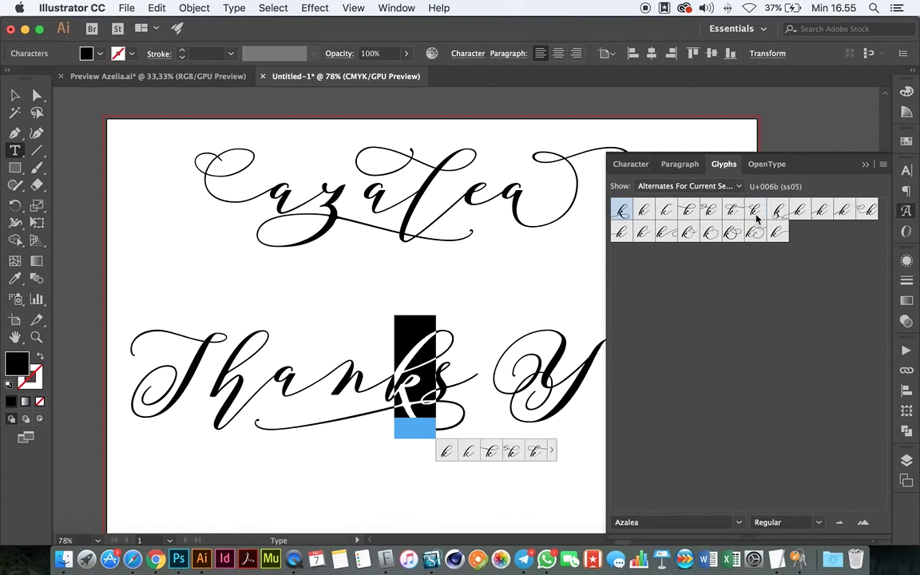
pyautogui.click(328, 420)
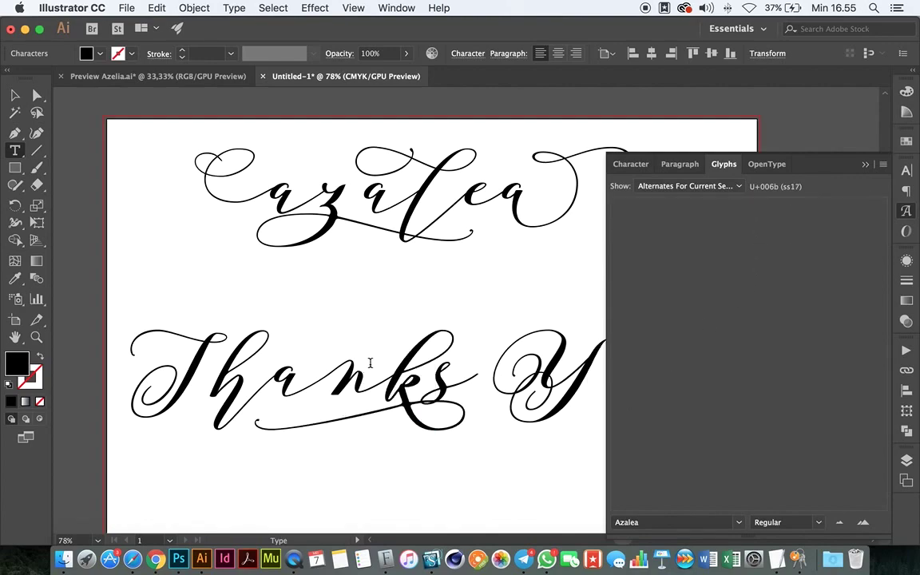
pyautogui.moveTo(415, 363); pyautogui.dragTo(436, 363)
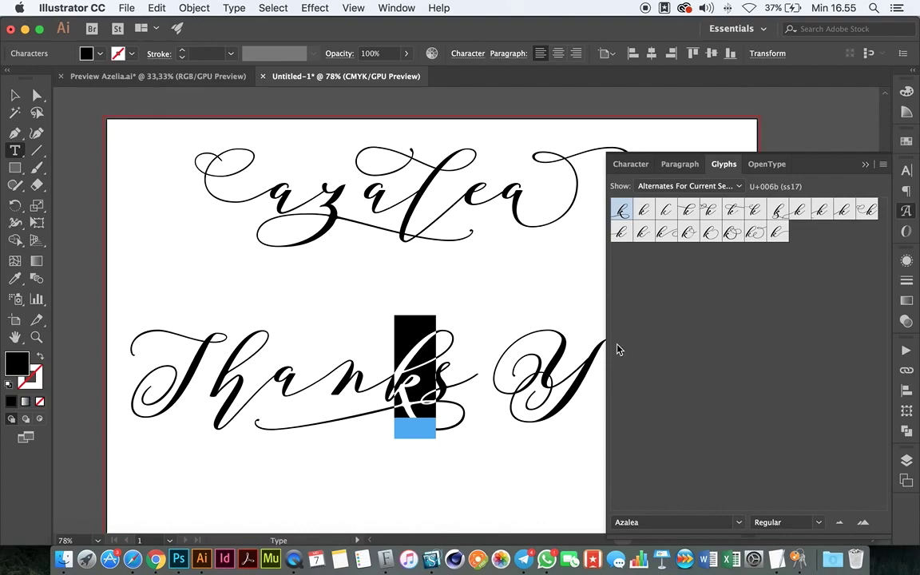
pyautogui.click(515, 315)
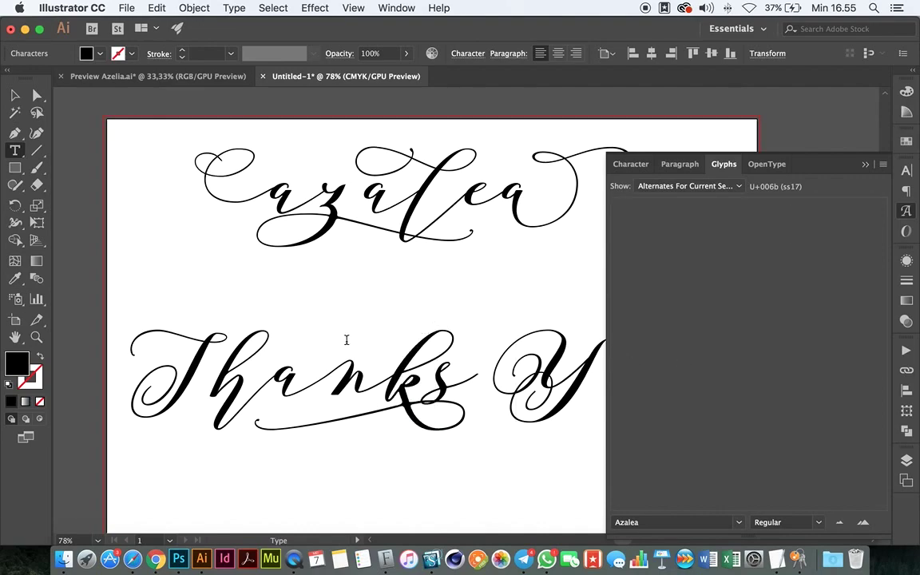
# Step: Replace the final u of You with a looped alternate glyph
pyautogui.hscroll(4, 335, 343)
pyautogui.hscroll(5, 333, 344)
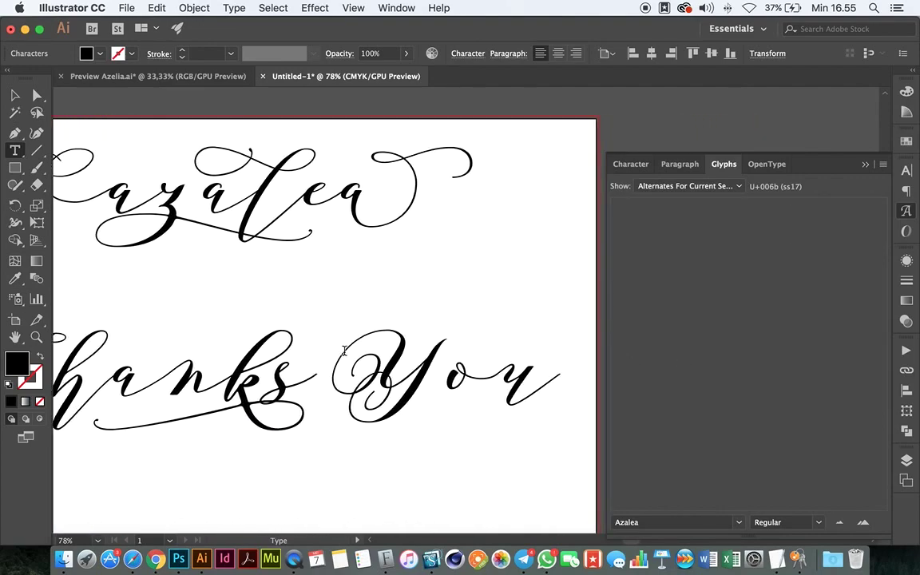
pyautogui.moveTo(495, 373); pyautogui.dragTo(562, 365)
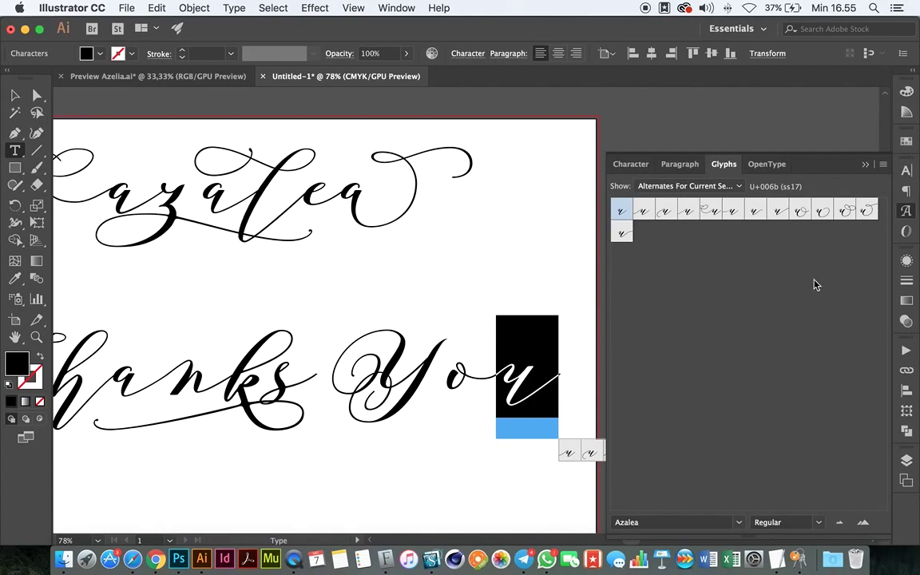
pyautogui.doubleClick(845, 212)
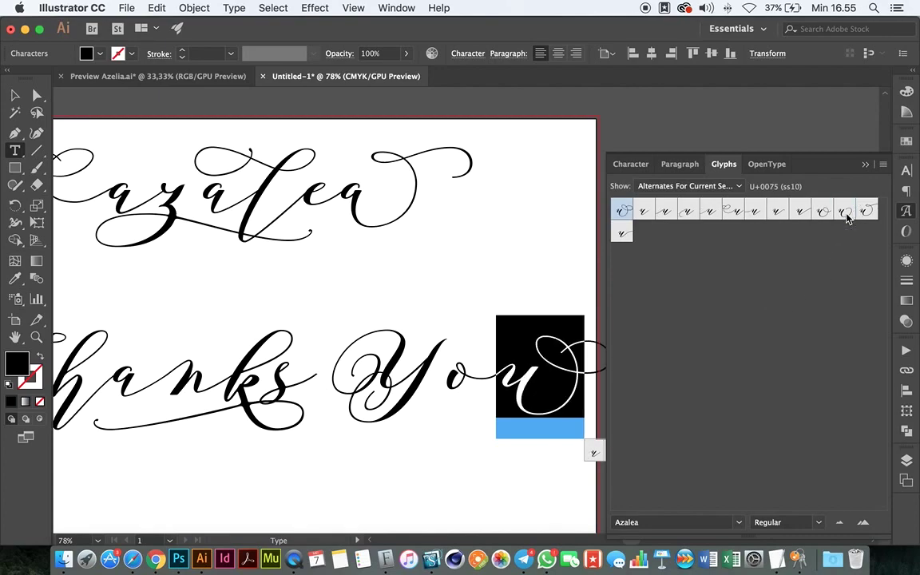
# Step: Exit text editing, collapse the Glyphs panel and return to the Selection tool
pyautogui.click(14, 96)
pyautogui.click(237, 294)
pyautogui.hscroll(-3, 391, 323)
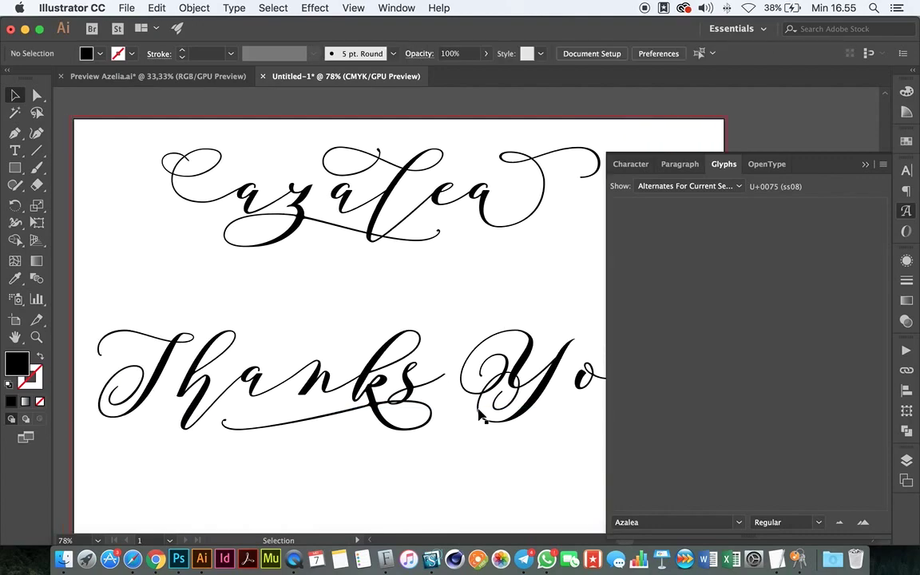
pyautogui.scroll(-1, 480, 415)
pyautogui.click(865, 164)
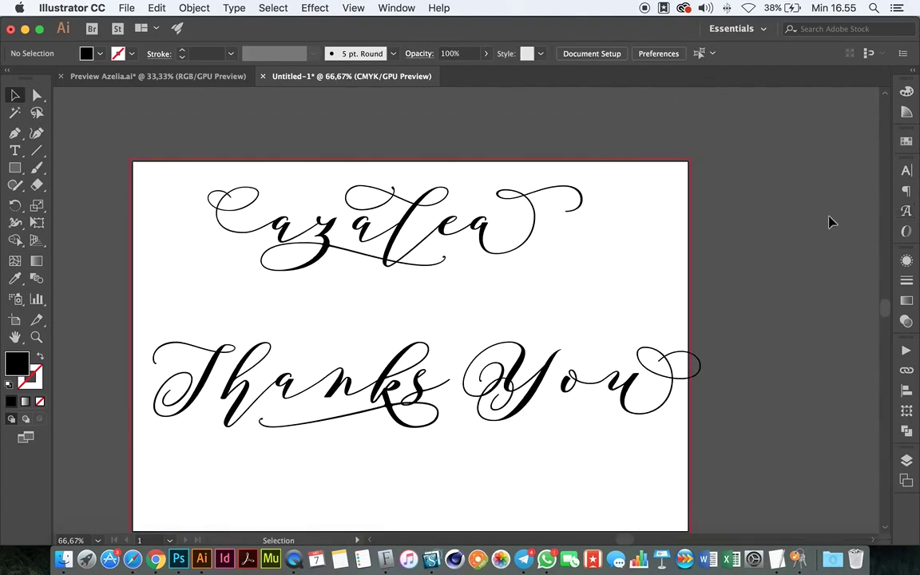
pyautogui.press('a')
pyautogui.scroll(1, 627, 357)
pyautogui.press('v')
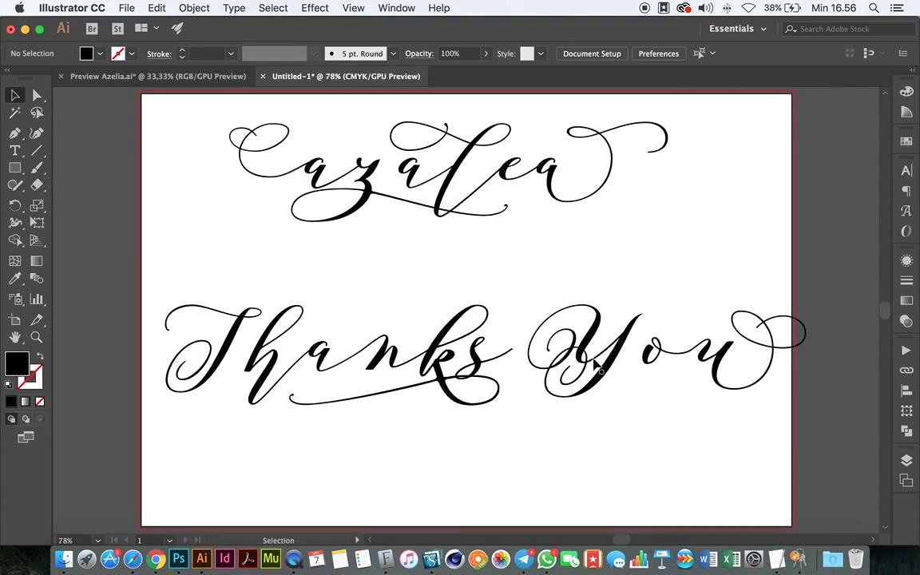
# Step: Scale Thanks You slightly narrower and nudge it up-left beneath azalea
pyautogui.click(576, 336)
pyautogui.moveTo(811, 353); pyautogui.dragTo(761, 353)
pyautogui.click(634, 501)
pyautogui.moveTo(566, 386); pyautogui.dragTo(559, 383)
pyautogui.click(355, 470)
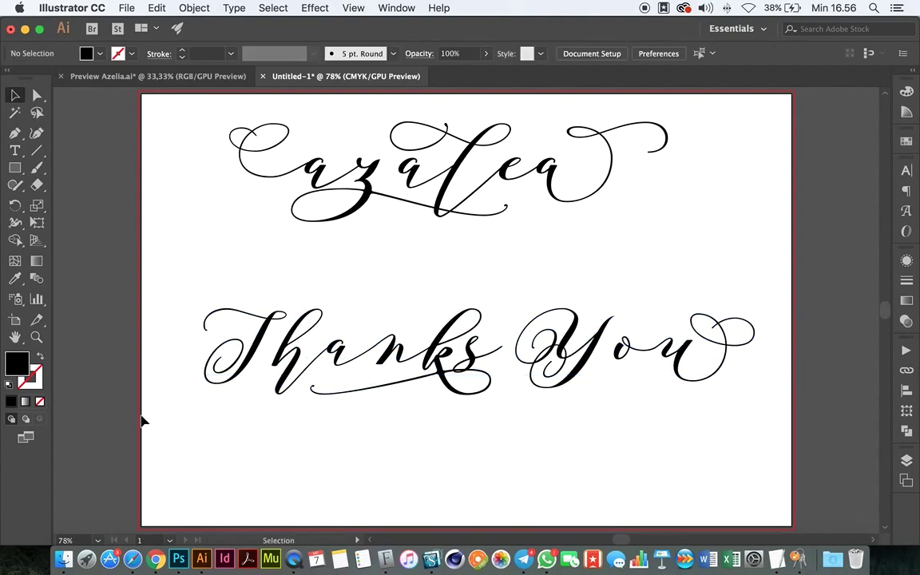